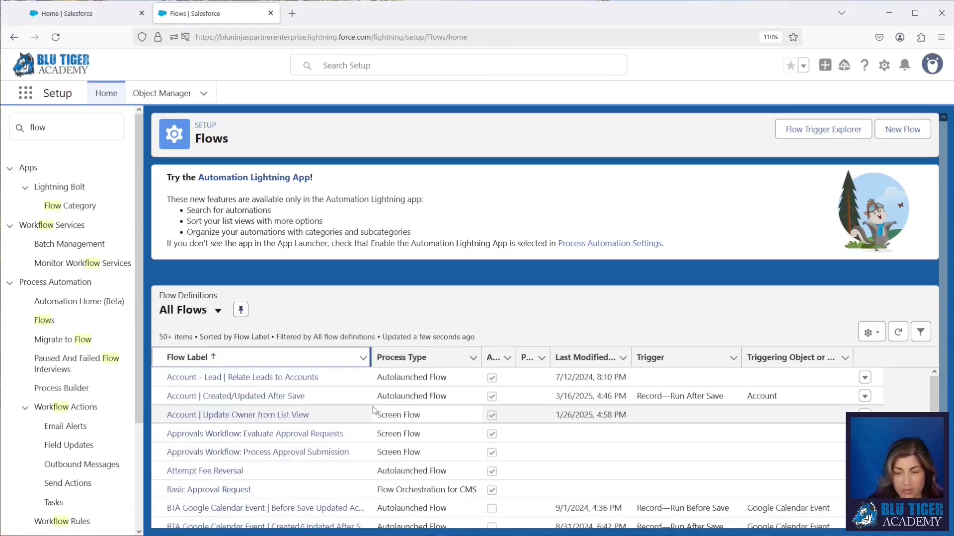
- Scroll down the All Flows list and start a New Flow in Flow Builder
{"action": "scroll", "coordinate": [374, 411], "scroll_direction": "down", "scroll_amount": 5}
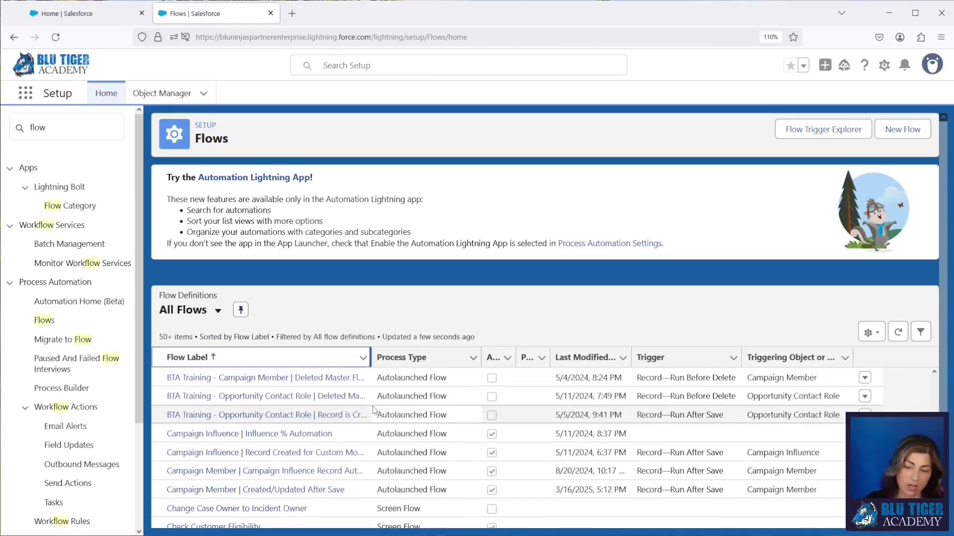
{"action": "scroll", "coordinate": [374, 410], "scroll_direction": "down", "scroll_amount": 10}
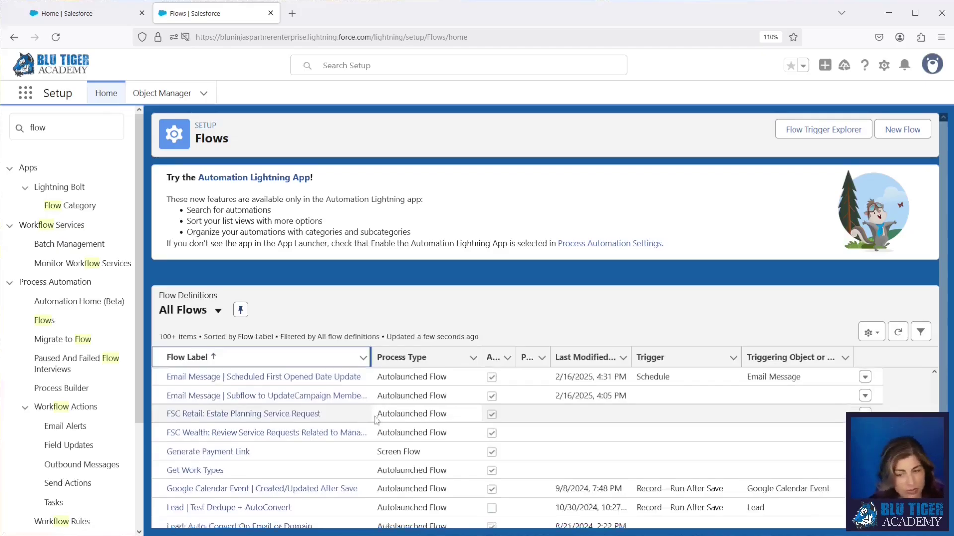
{"action": "scroll", "coordinate": [375, 416], "scroll_direction": "down", "scroll_amount": 3}
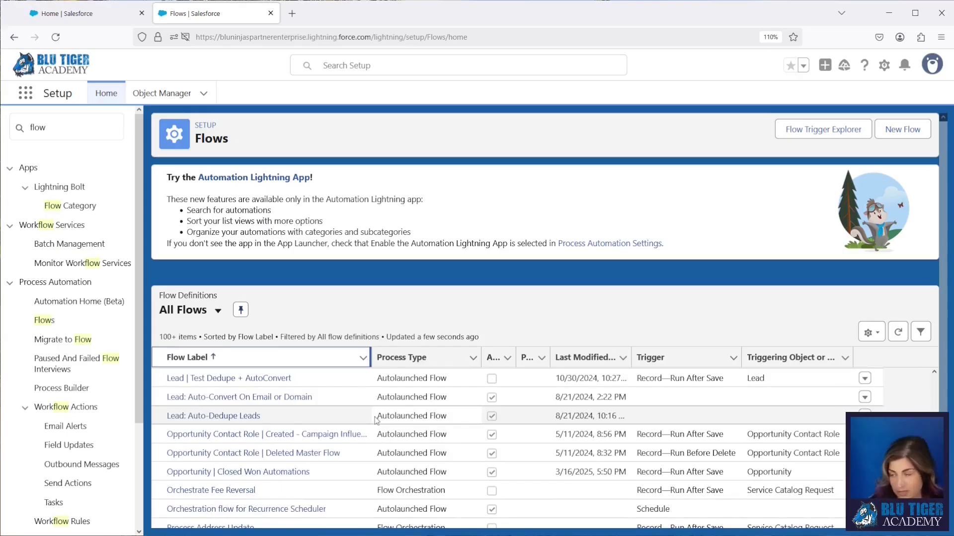
{"action": "left_click", "coordinate": [908, 133]}
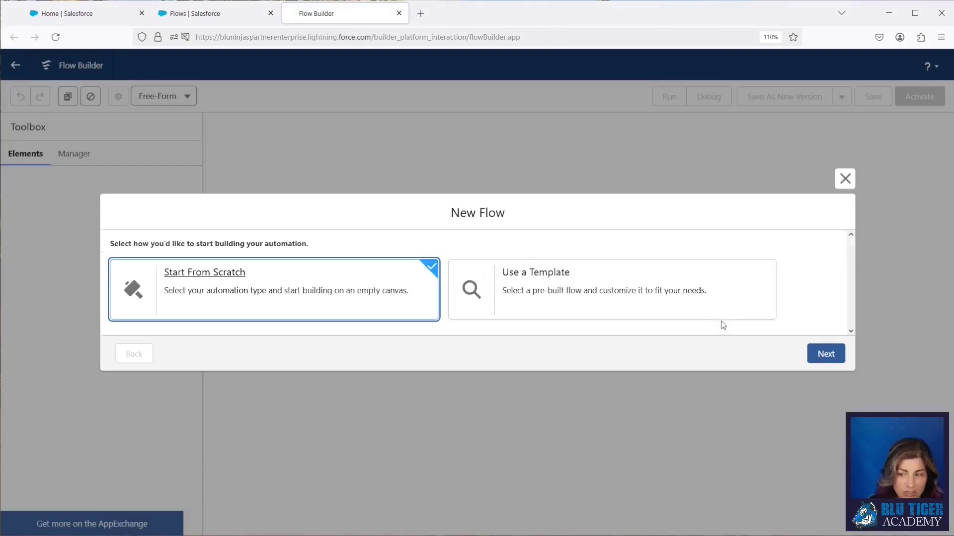
- Create a Record-Triggered Flow on Opportunity that runs when a record is created
{"action": "left_click", "coordinate": [825, 355]}
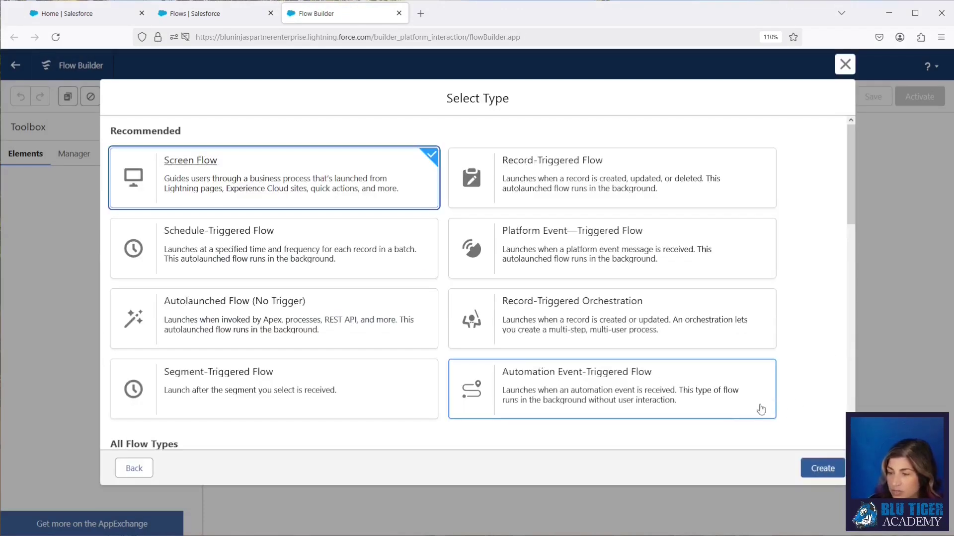
{"action": "left_click", "coordinate": [565, 196]}
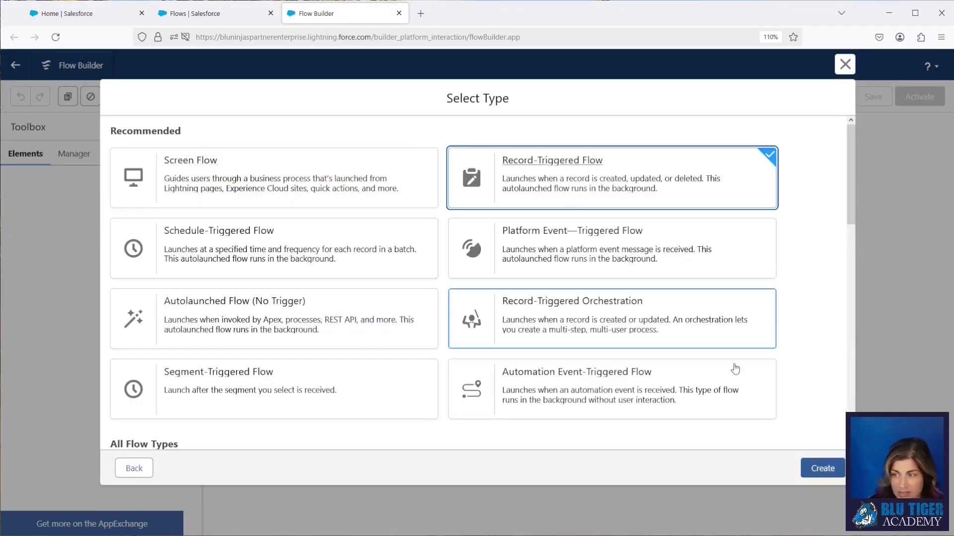
{"action": "left_click", "coordinate": [821, 468]}
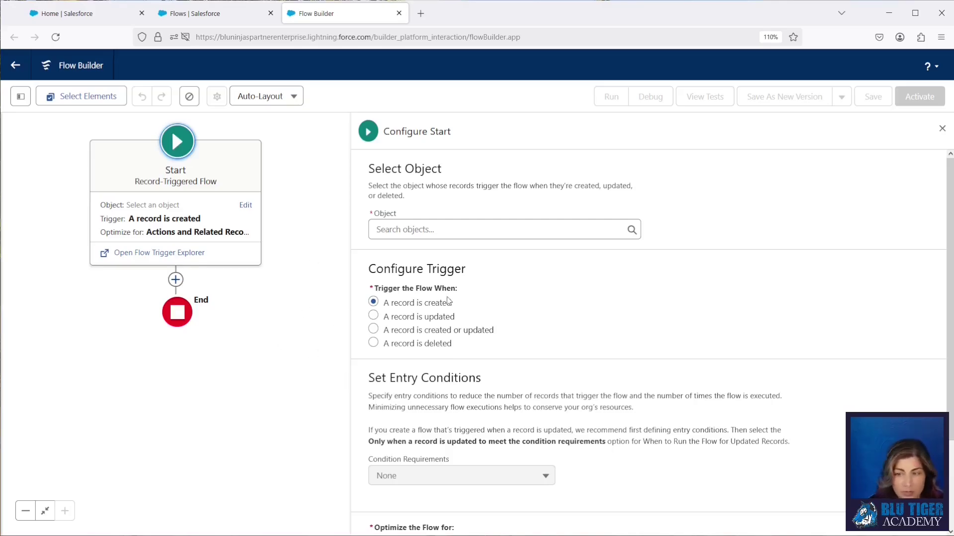
{"action": "left_click", "coordinate": [428, 229]}
{"action": "type", "text": "opport"}
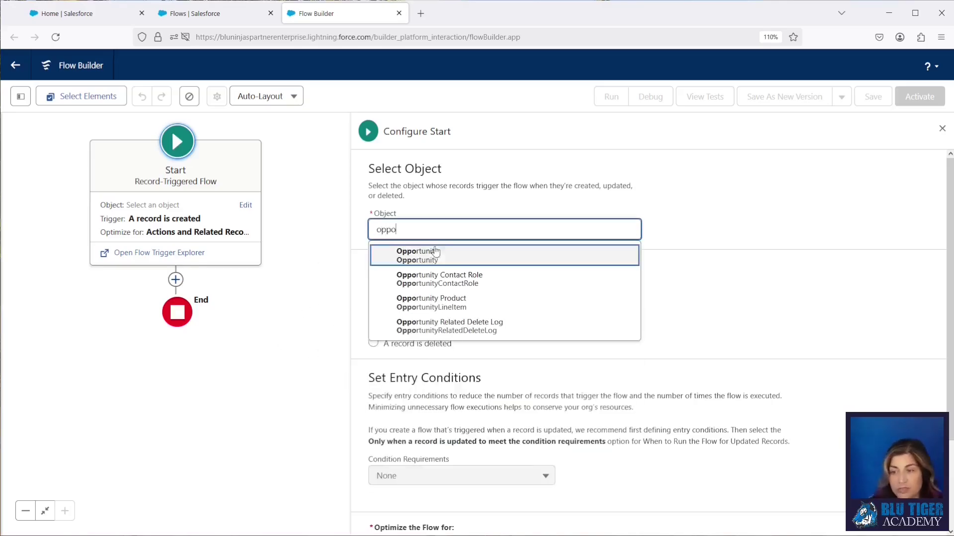
{"action": "key", "text": "Return"}
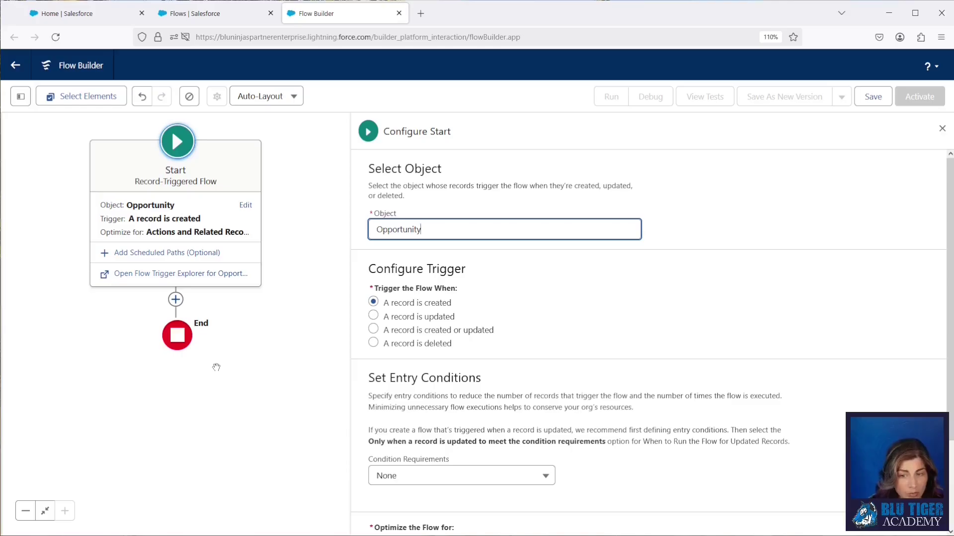
- Add a Decision labelled 'Opportunity Owner is Forecasting User?' after the start
{"action": "left_click", "coordinate": [175, 299]}
{"action": "type", "text": "dec"}
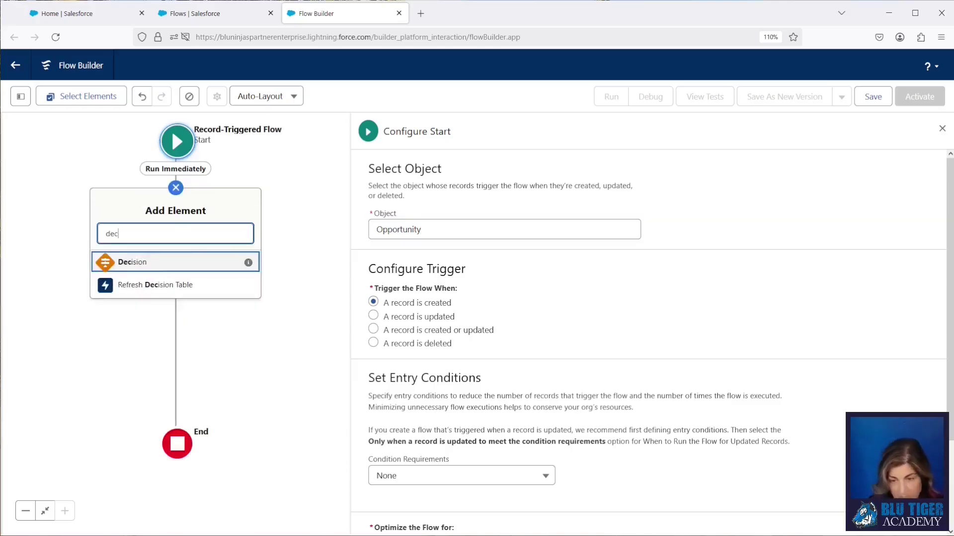
{"action": "left_click", "coordinate": [154, 262]}
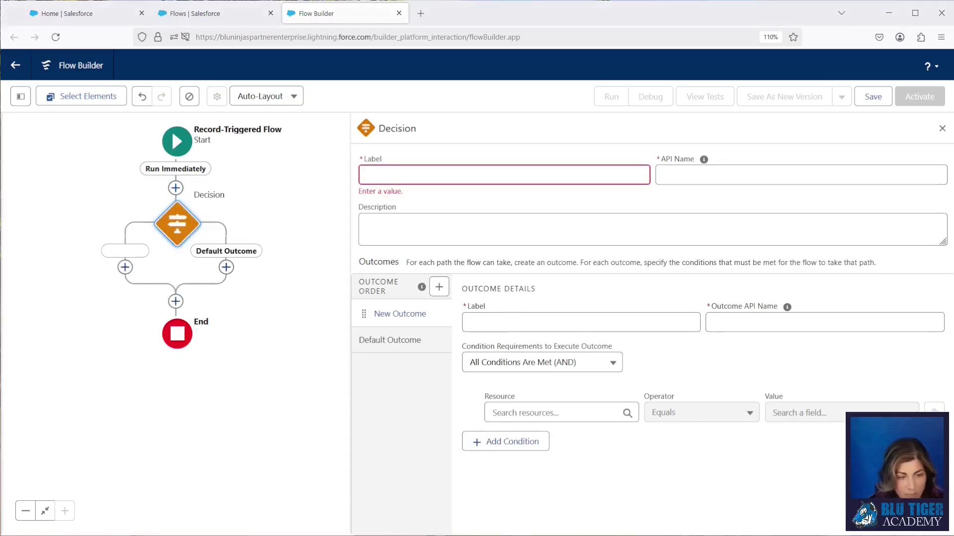
{"action": "left_click", "coordinate": [391, 174]}
{"action": "type", "text": "Opportunity Owner is Forecasting User?"}
{"action": "left_click", "coordinate": [706, 175]}
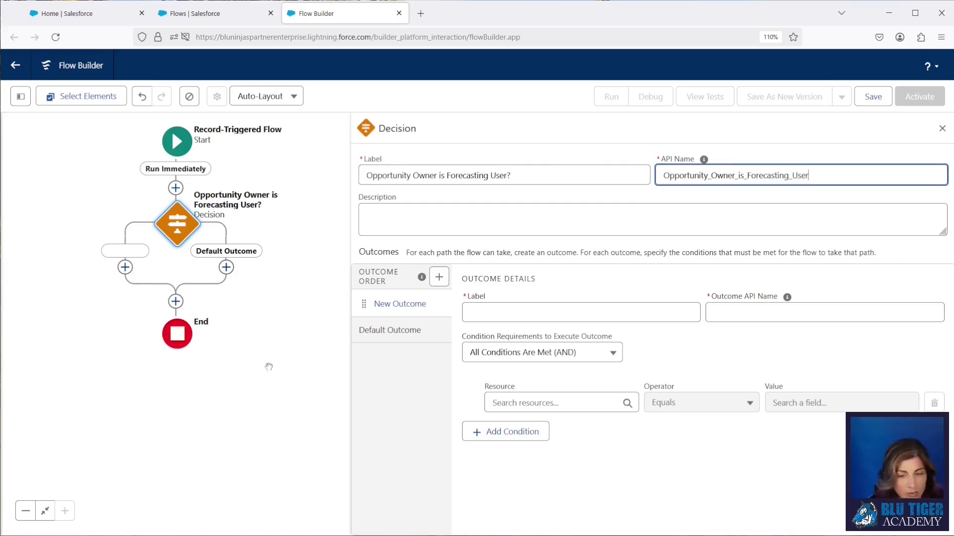
- Name the first outcome 'Yes' with API name YesOwnerisForecasting
{"action": "left_click", "coordinate": [474, 313]}
{"action": "type", "text": "Yes"}
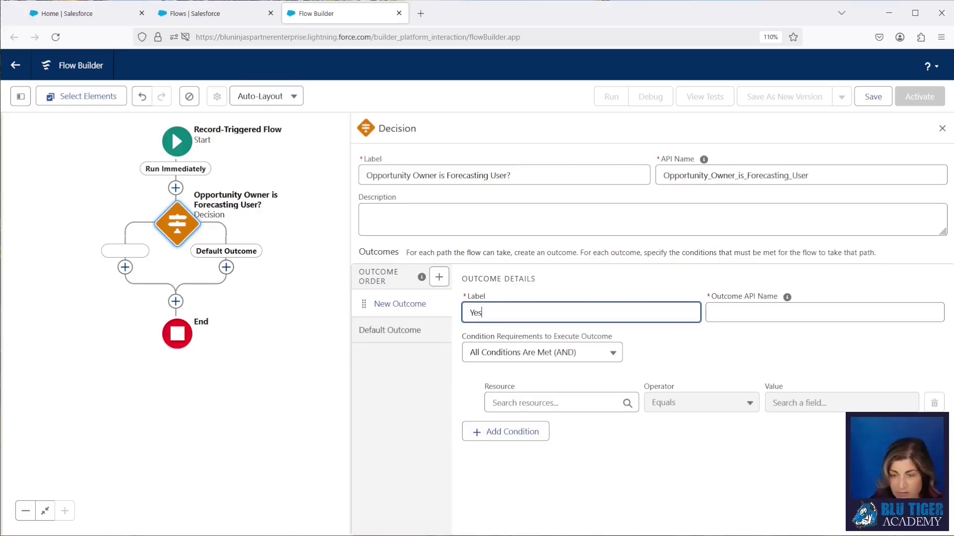
{"action": "key", "text": "Tab"}
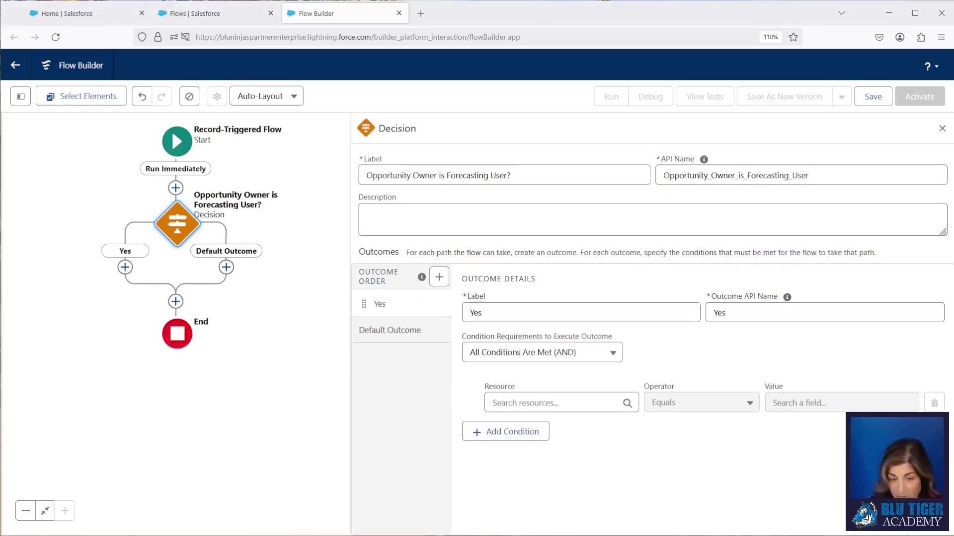
{"action": "left_click_drag", "start_coordinate": [742, 310], "coordinate": [691, 313]}
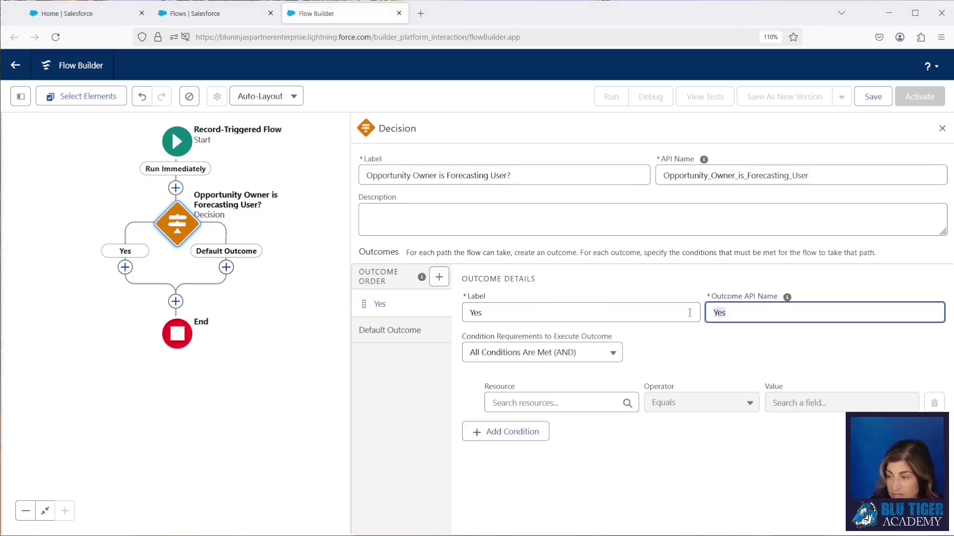
{"action": "type", "text": "YesOwnerisForecasting"}
{"action": "left_click", "coordinate": [702, 346]}
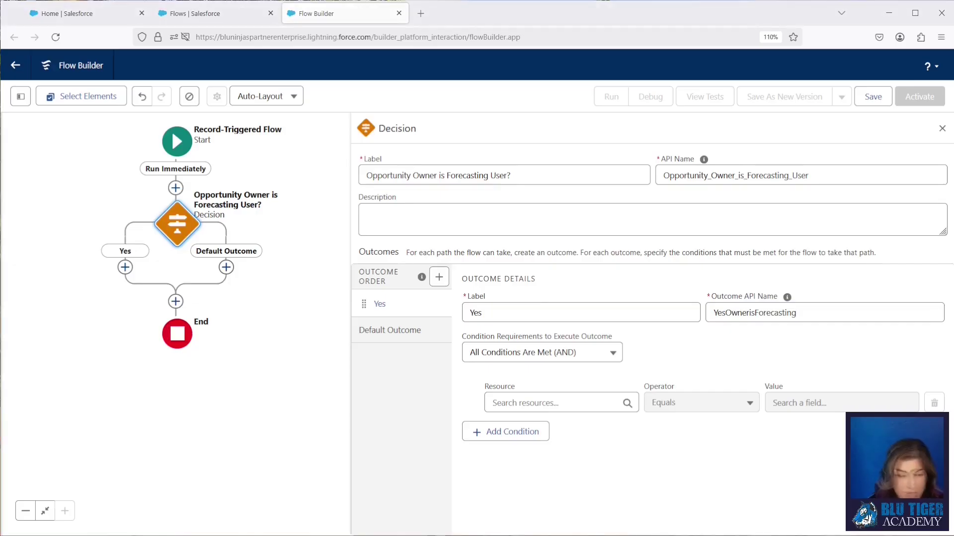
- Set the Yes outcome's first condition: the opportunity owner's Allow Forecasting equals True
{"action": "left_click", "coordinate": [532, 401]}
{"action": "type", "text": "rec"}
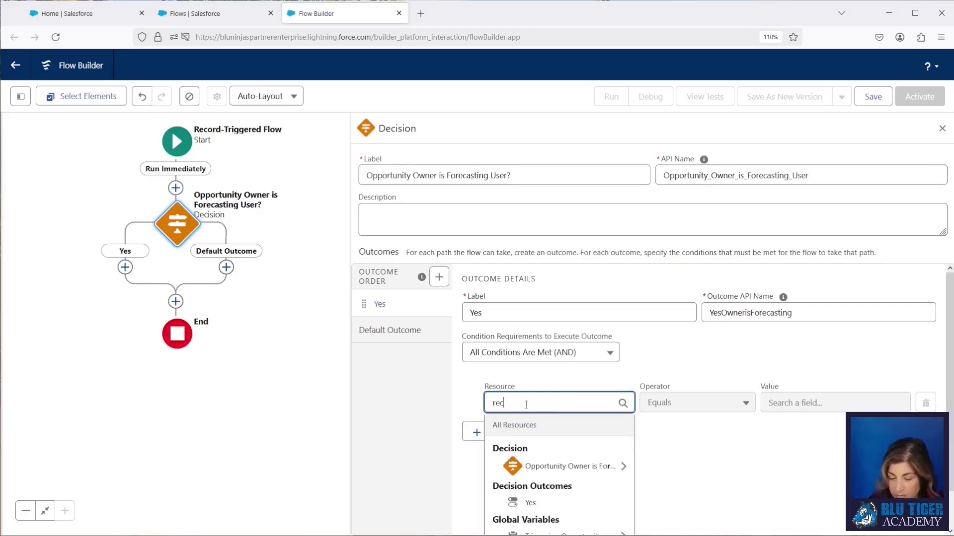
{"action": "scroll", "coordinate": [556, 477], "scroll_direction": "down", "scroll_amount": 1}
{"action": "left_click", "coordinate": [562, 499]}
{"action": "type", "text": "ow"}
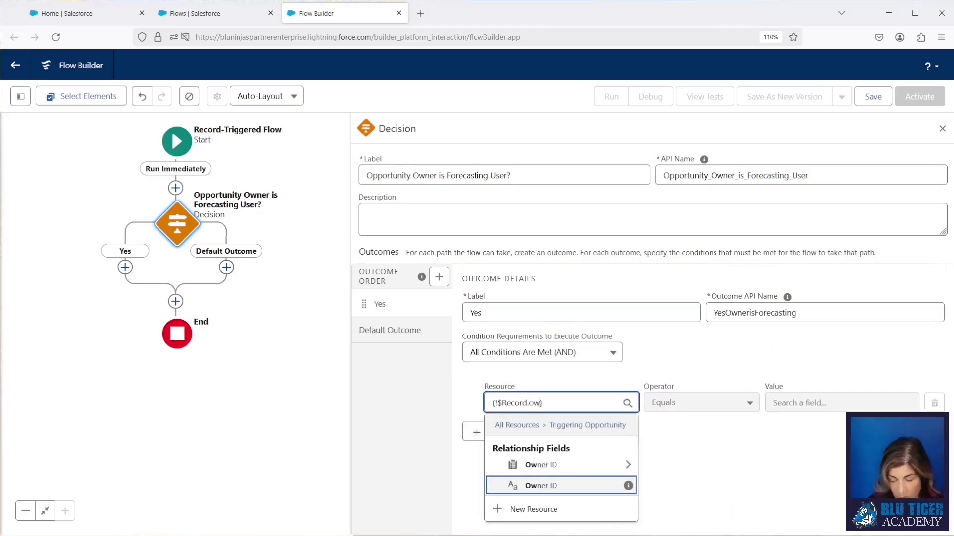
{"action": "type", "text": "ner"}
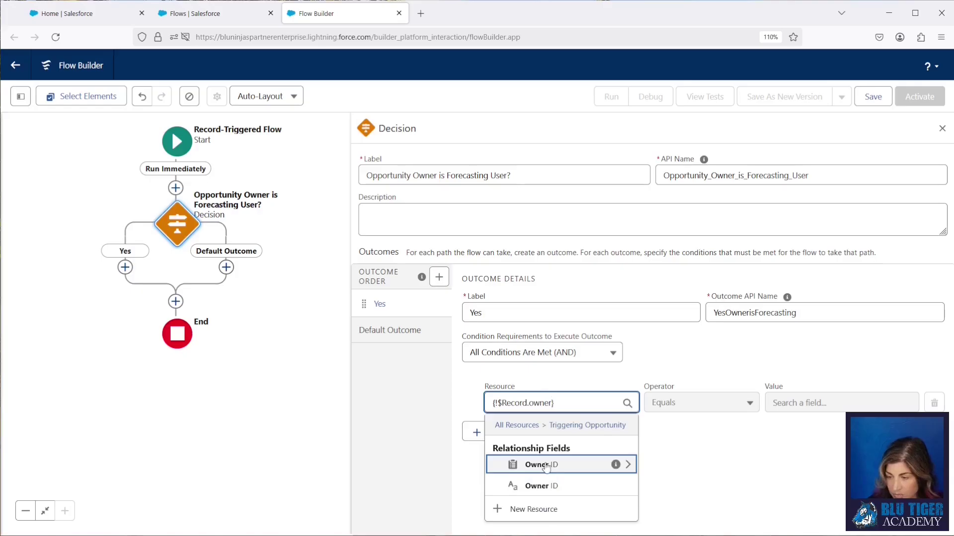
{"action": "left_click", "coordinate": [547, 466]}
{"action": "type", "text": "allow"}
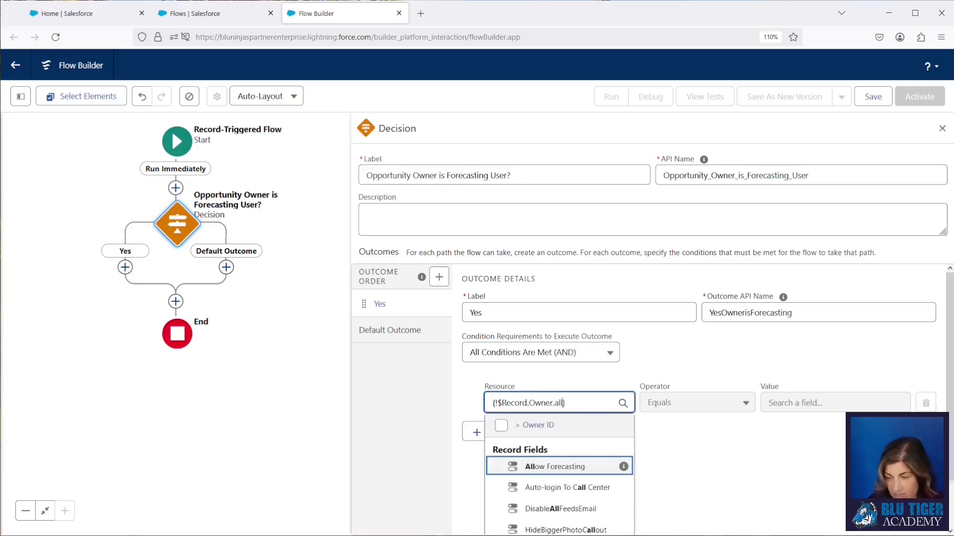
{"action": "left_click", "coordinate": [552, 467]}
{"action": "left_click", "coordinate": [791, 403]}
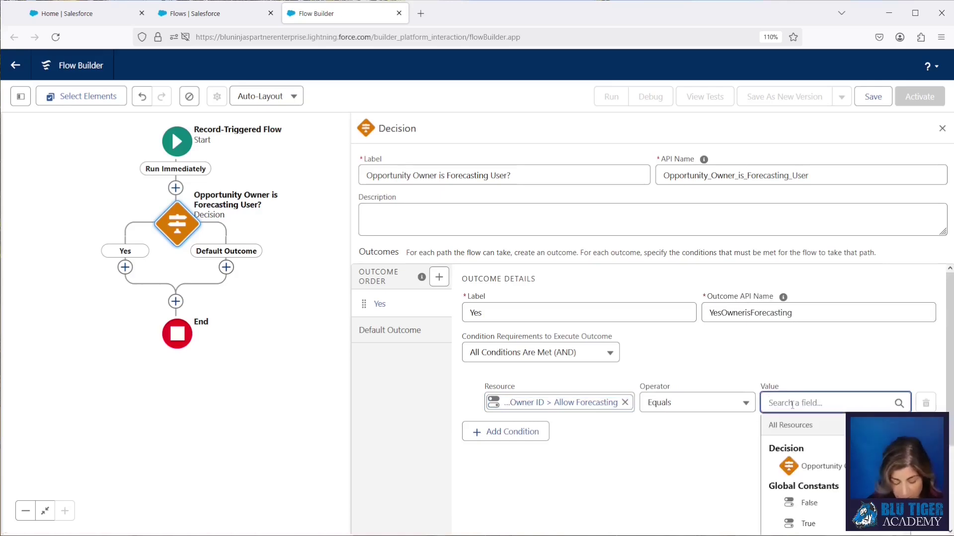
{"action": "type", "text": "true"}
{"action": "left_click", "coordinate": [794, 467]}
- Add a second condition: {!$Record.Owner.ManagerId} Is Null equals False
{"action": "left_click", "coordinate": [516, 431]}
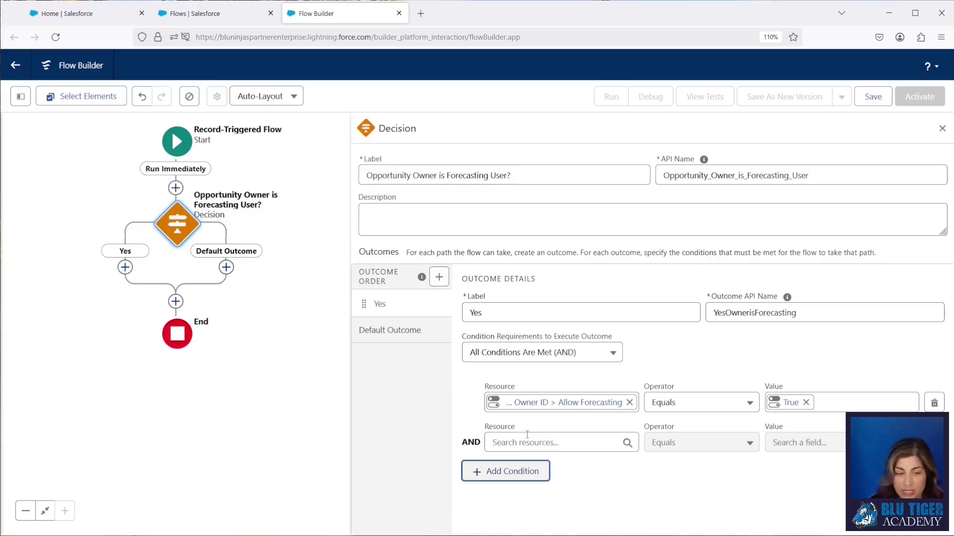
{"action": "left_click", "coordinate": [525, 443]}
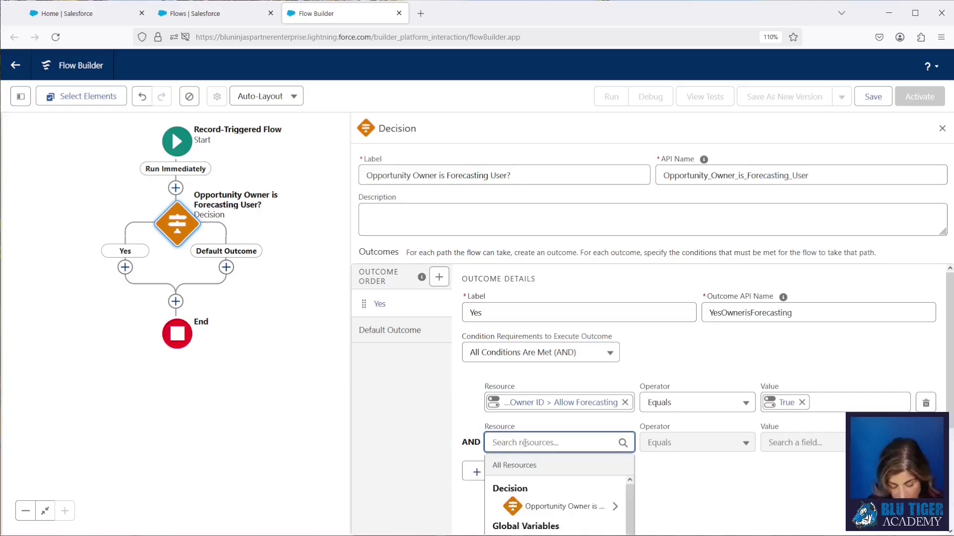
{"action": "type", "text": "triger"}
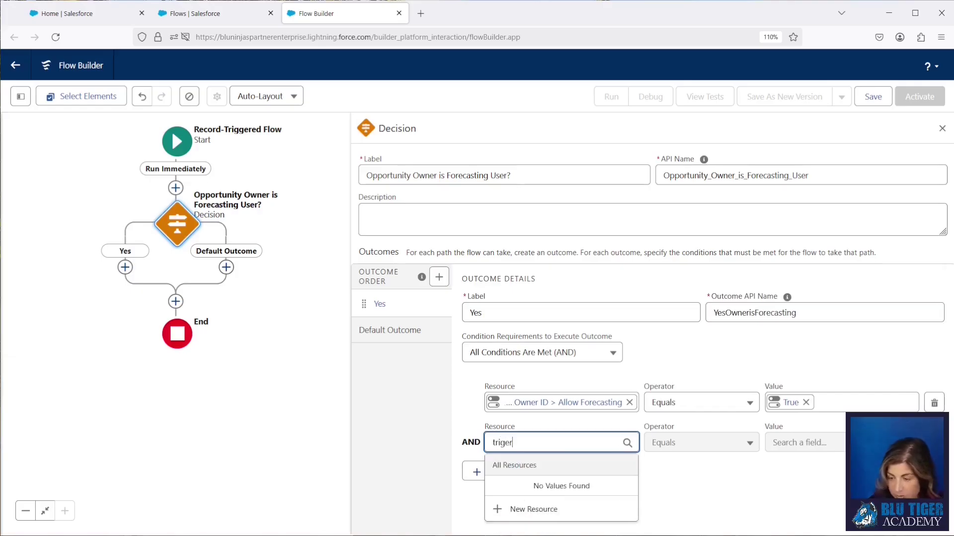
{"action": "key", "text": "BackSpace"}
{"action": "key", "text": "BackSpace"}
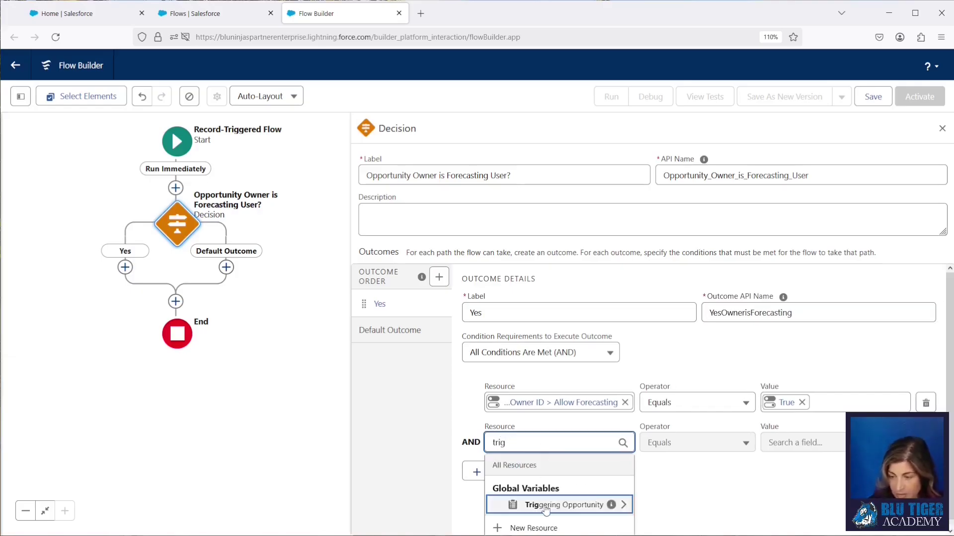
{"action": "left_click", "coordinate": [545, 506]}
{"action": "type", "text": "oo"}
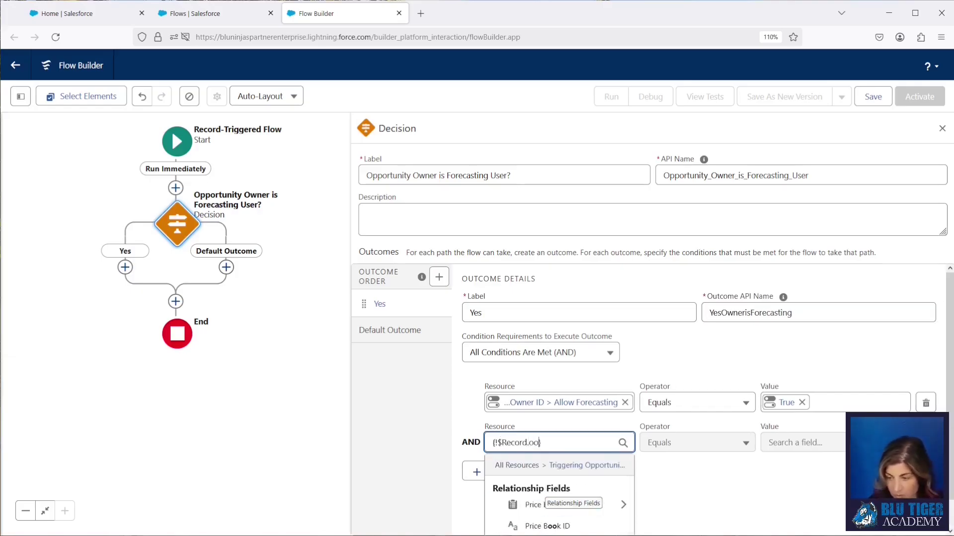
{"action": "key", "text": "BackSpace"}
{"action": "type", "text": "w"}
{"action": "left_click", "coordinate": [542, 505]}
{"action": "scroll", "coordinate": [690, 469], "scroll_direction": "down", "scroll_amount": 3}
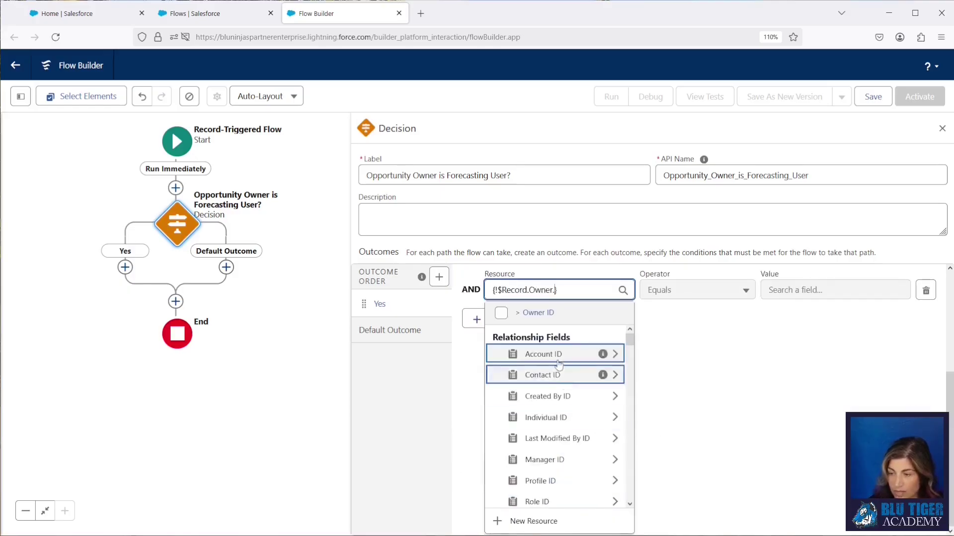
{"action": "type", "text": "man"}
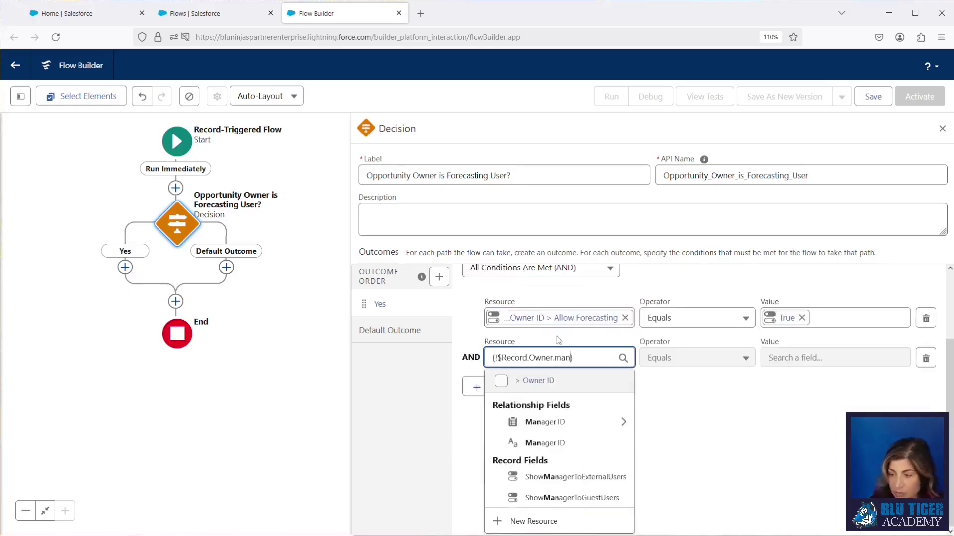
{"action": "left_click", "coordinate": [546, 442]}
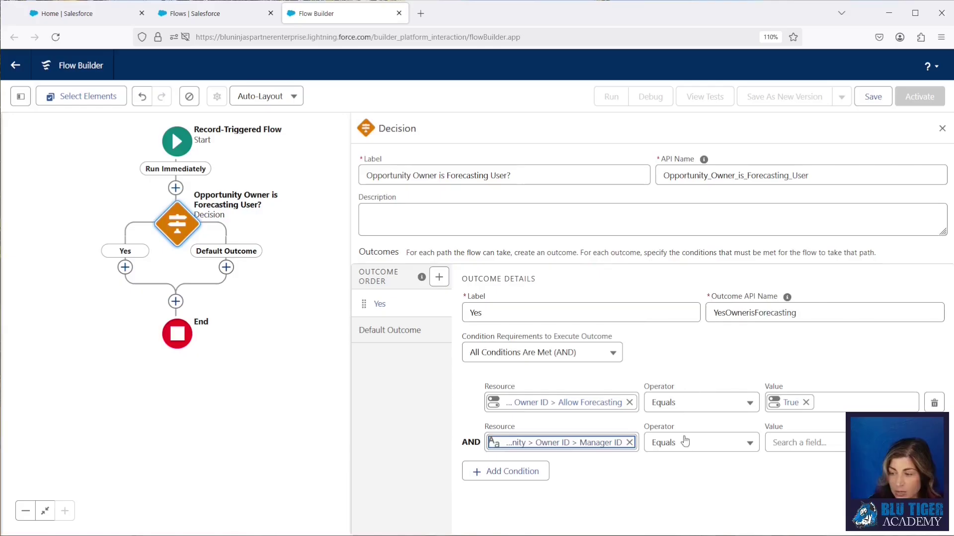
{"action": "left_click", "coordinate": [684, 441]}
{"action": "left_click", "coordinate": [681, 384]}
{"action": "left_click", "coordinate": [791, 443]}
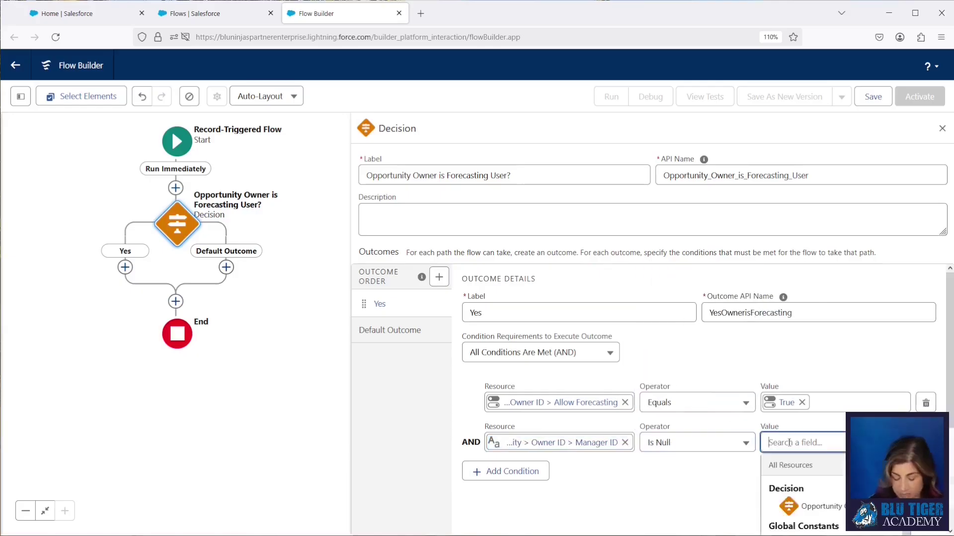
{"action": "type", "text": "false"}
{"action": "left_click", "coordinate": [800, 505]}
- Relabel the Default Outcome as 'No'
{"action": "left_click", "coordinate": [395, 331]}
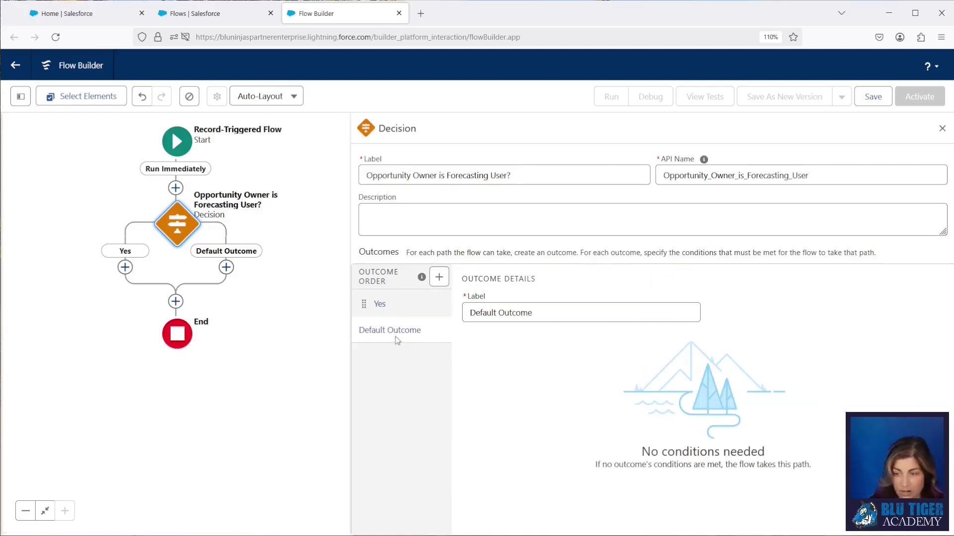
{"action": "type", "text": "No"}
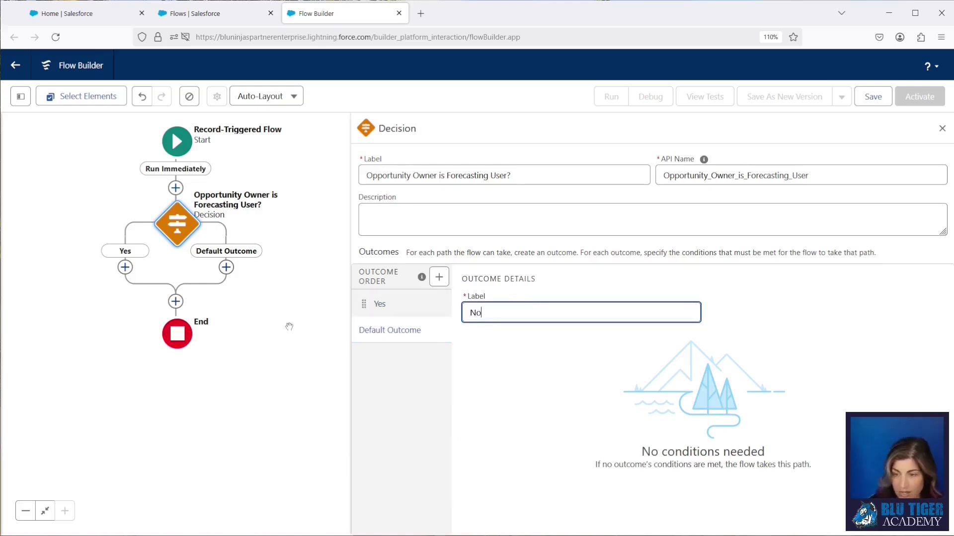
{"action": "left_click", "coordinate": [381, 304]}
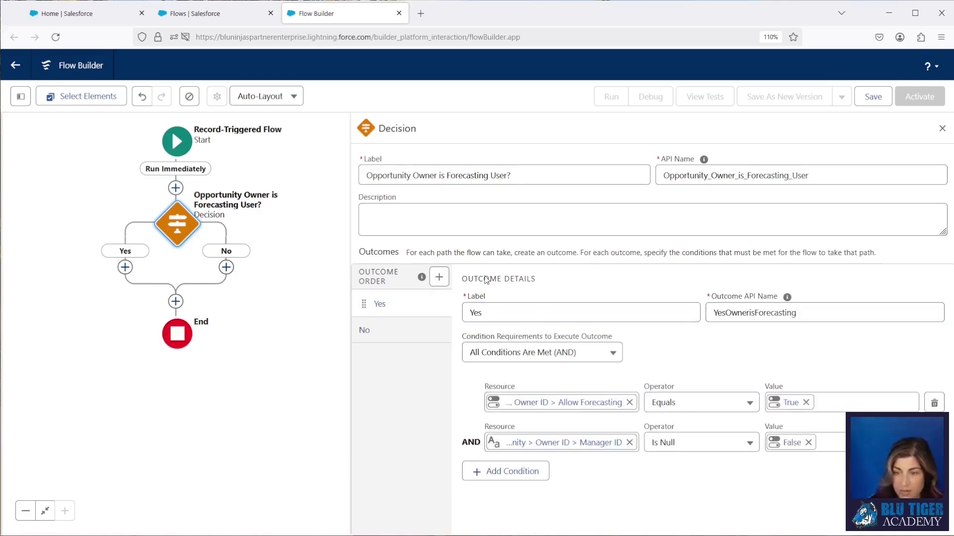
- Save the flow as 'Opportunity | Created After Save' with a pasted description
{"action": "left_click", "coordinate": [865, 100]}
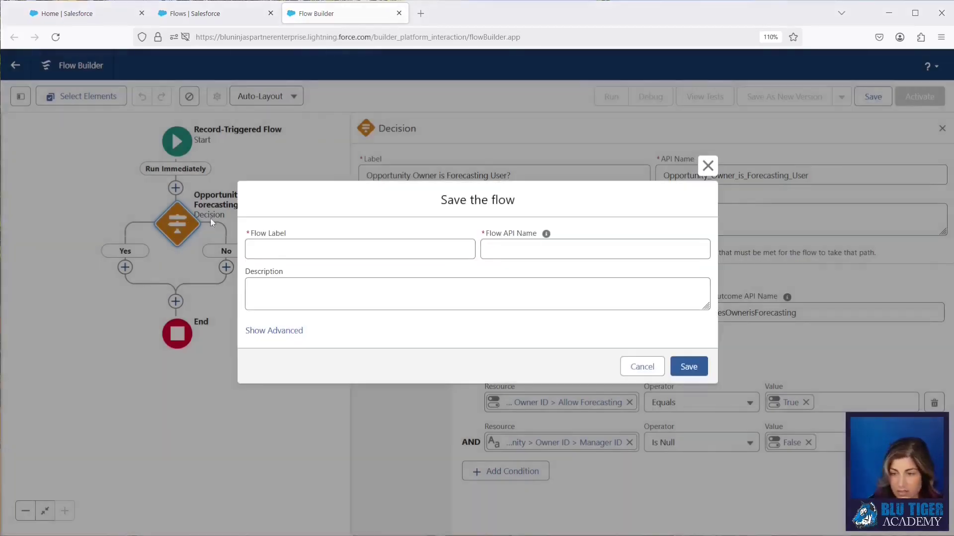
{"action": "left_click", "coordinate": [285, 249]}
{"action": "type", "text": "Opportunity | Created After Save"}
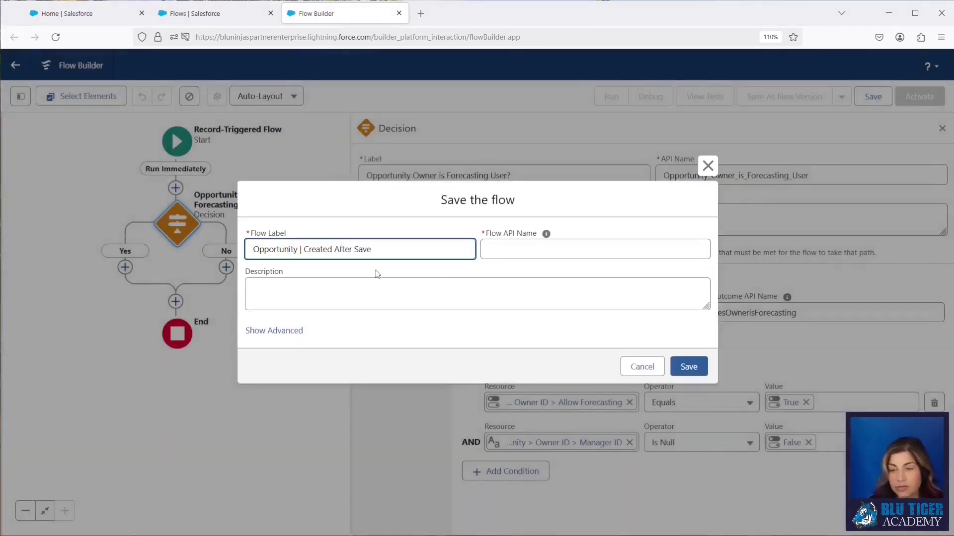
{"action": "key", "text": "Tab"}
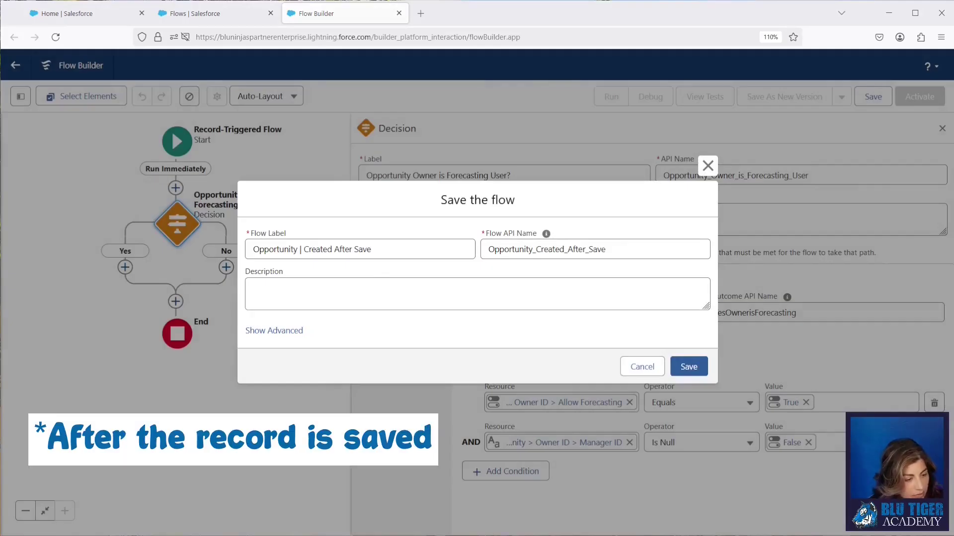
{"action": "left_click", "coordinate": [318, 284]}
{"action": "key", "text": "ctrl+v"}
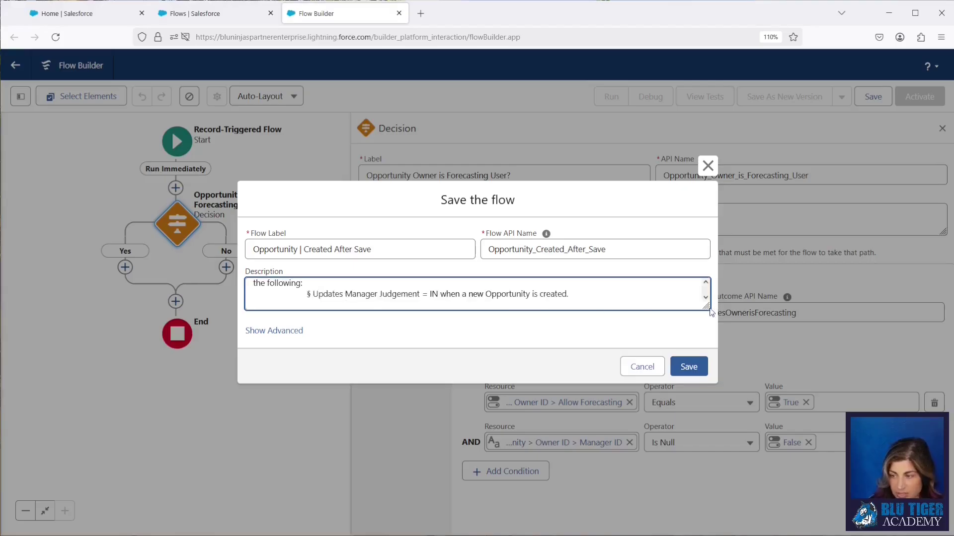
{"action": "left_click_drag", "start_coordinate": [704, 307], "coordinate": [704, 347]}
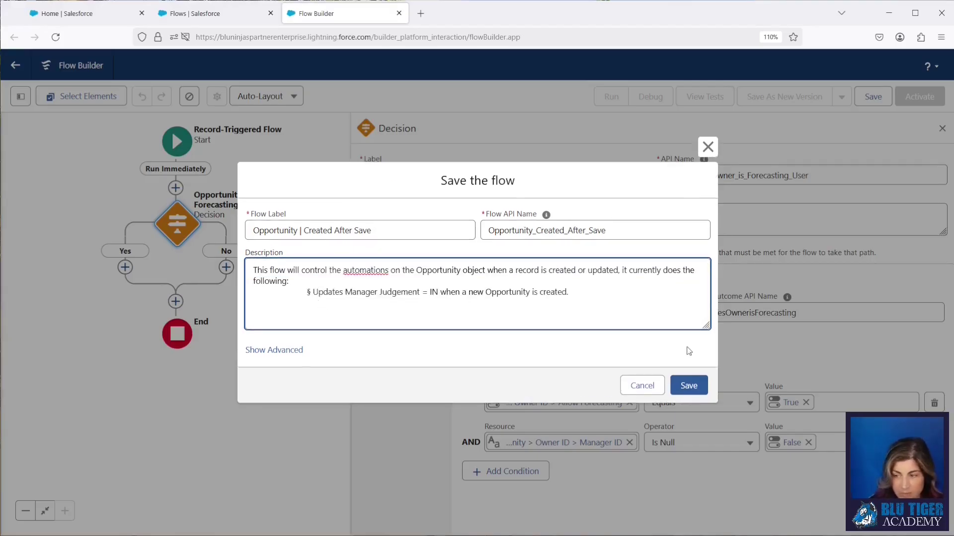
{"action": "left_click", "coordinate": [689, 385]}
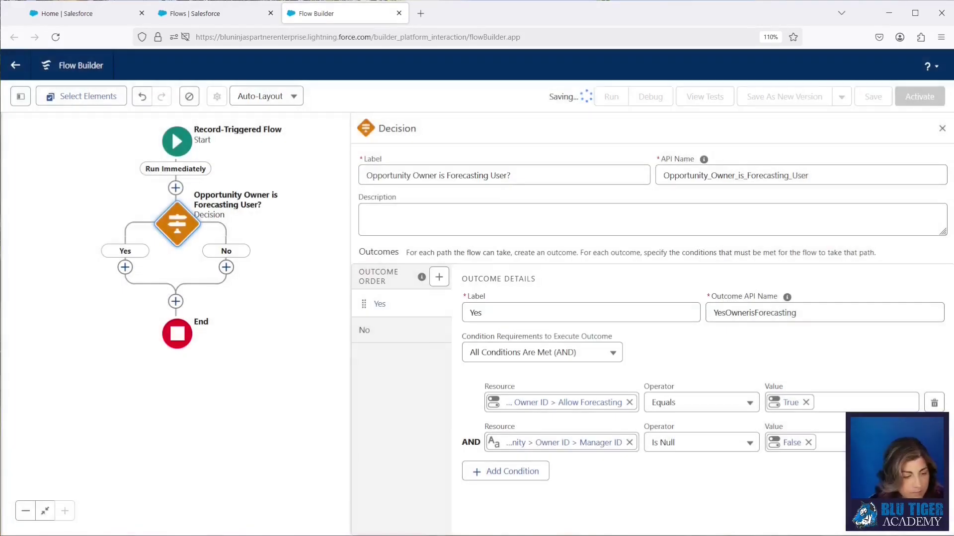
- Add a Create Records element on the Yes path and give it a label
{"action": "left_click", "coordinate": [125, 267]}
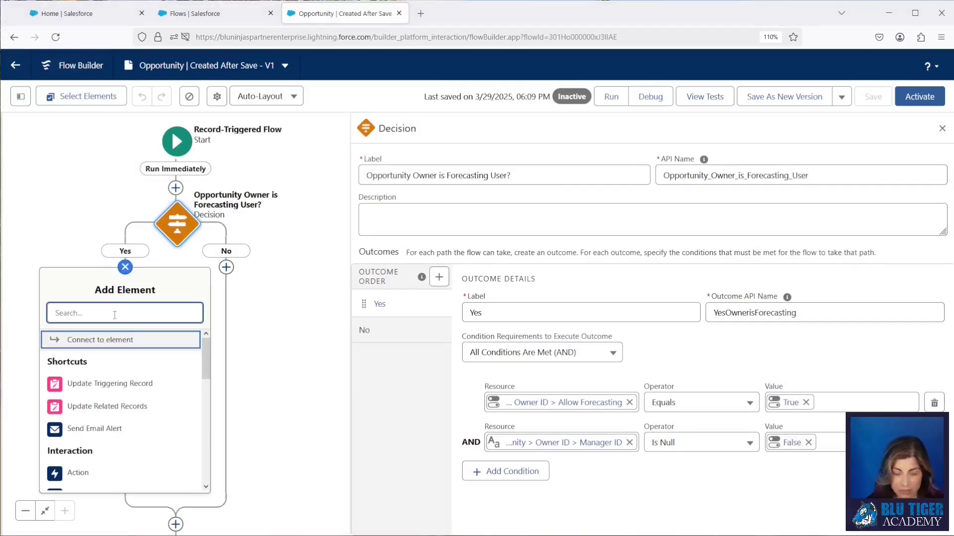
{"action": "type", "text": "creat"}
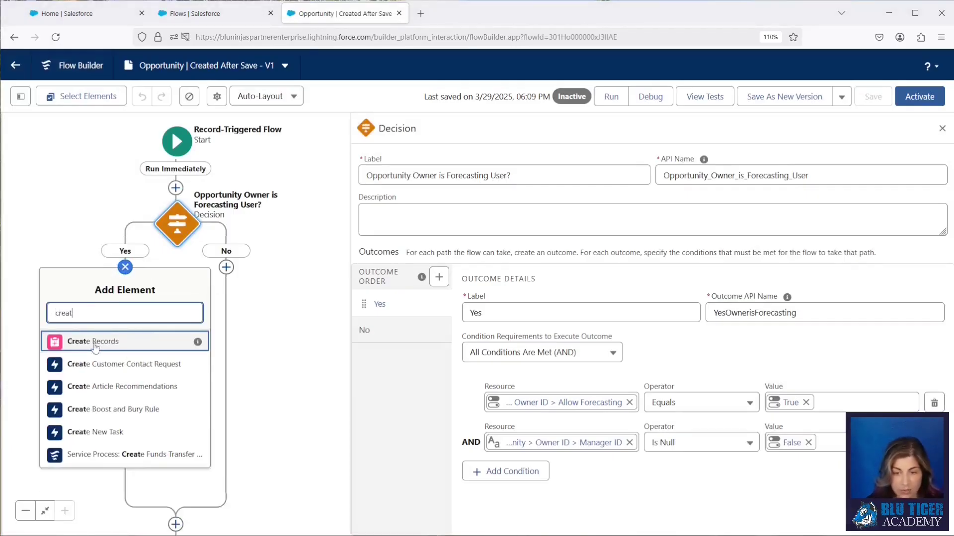
{"action": "left_click", "coordinate": [134, 343]}
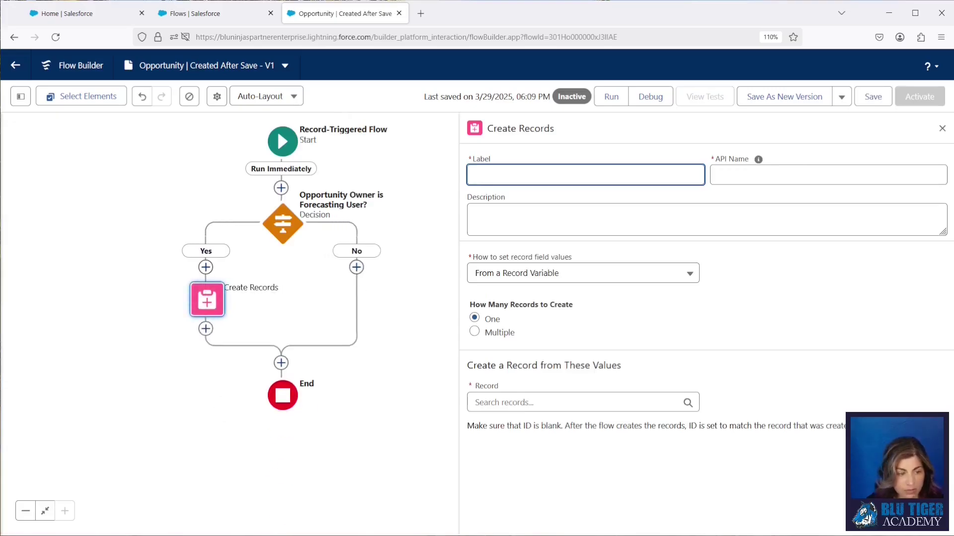
{"action": "key", "text": "alt+Tab"}
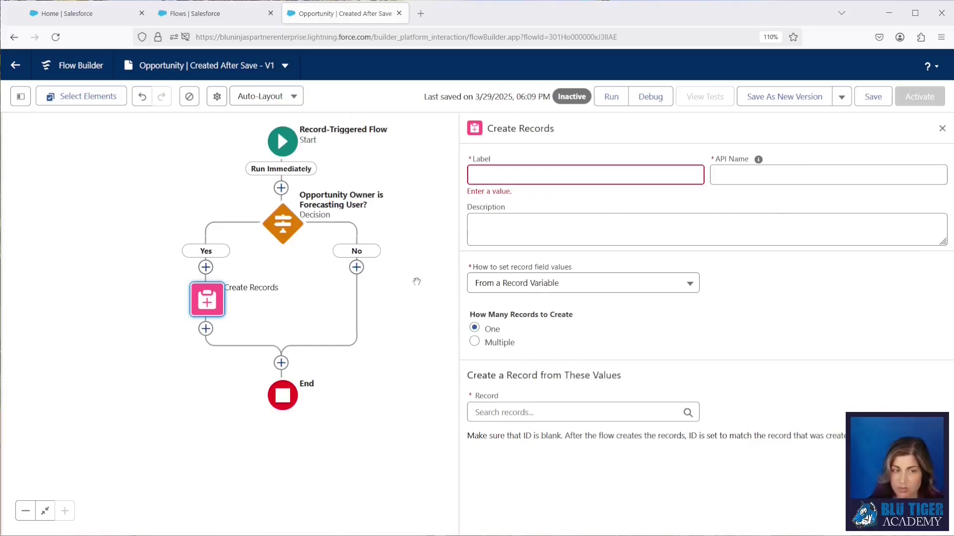
{"action": "left_click", "coordinate": [600, 174]}
{"action": "type", "text": "Create Forecasting Source Record Judgement"}
{"action": "key", "text": "Tab"}
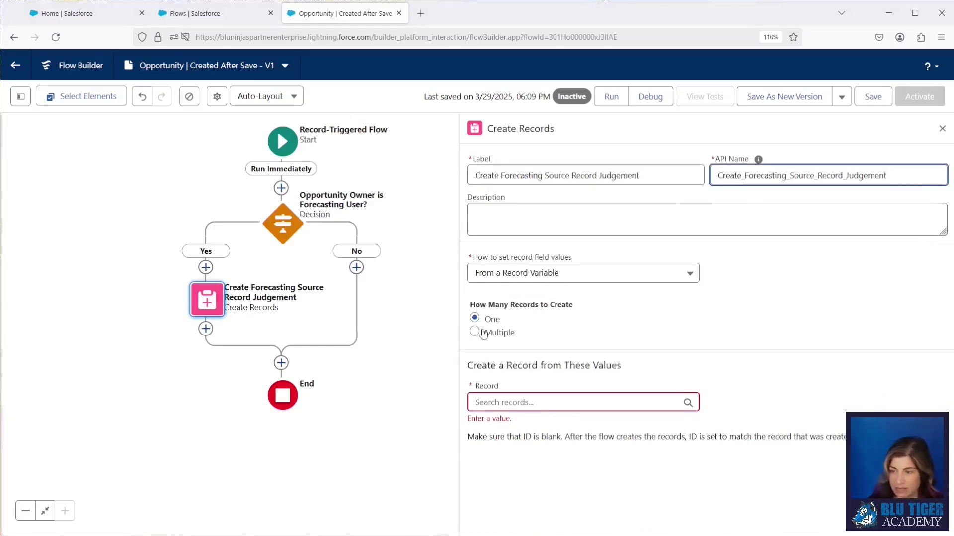
- Create one record with manually set values on the Forecasting Source Record Judgment object
{"action": "left_click", "coordinate": [484, 332]}
{"action": "left_click", "coordinate": [487, 277]}
{"action": "left_click", "coordinate": [493, 297]}
{"action": "left_click", "coordinate": [495, 350]}
{"action": "type", "text": "forecasting"}
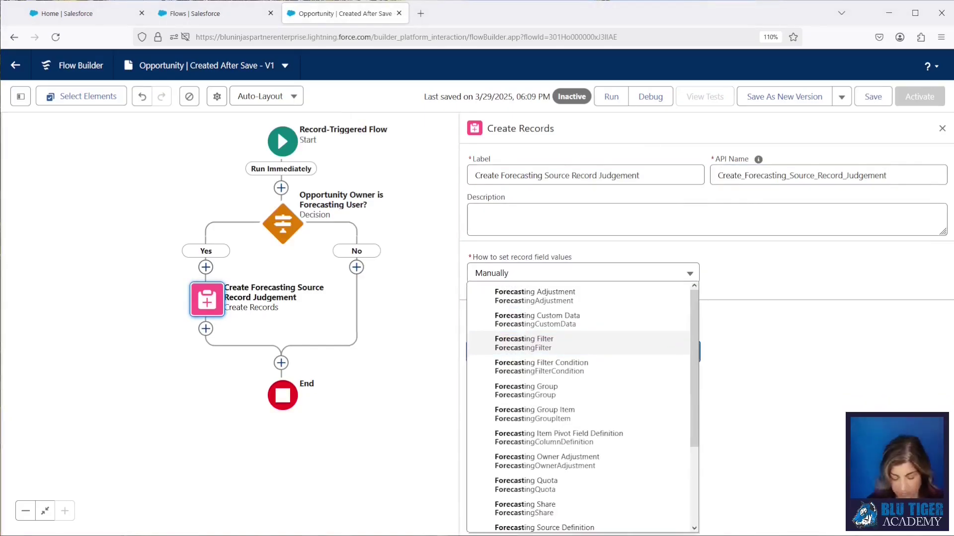
{"action": "scroll", "coordinate": [531, 452], "scroll_direction": "down", "scroll_amount": 3}
{"action": "left_click", "coordinate": [531, 452]}
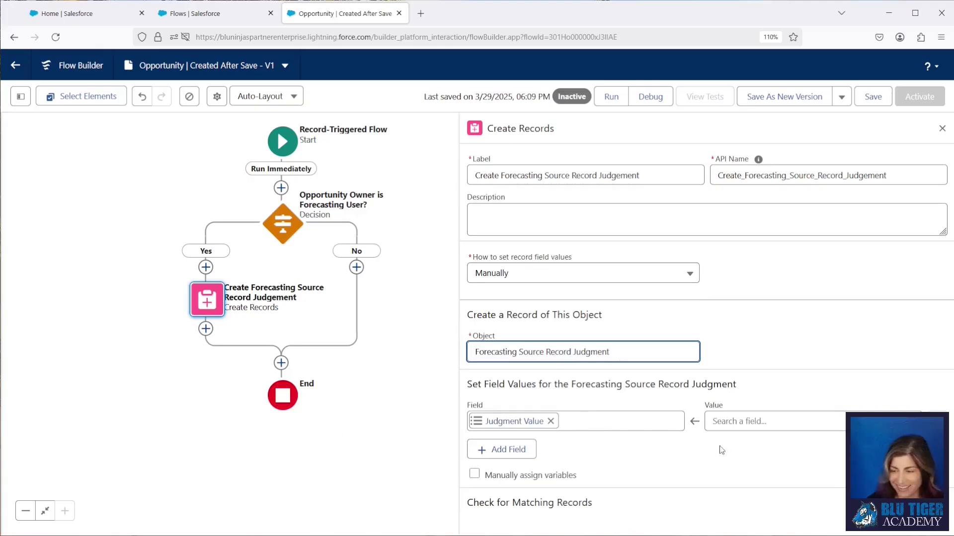
- Set Judgment Value to IN and User ID to {!$Record.Owner.ManagerId}
{"action": "left_click", "coordinate": [737, 421]}
{"action": "type", "text": "IN"}
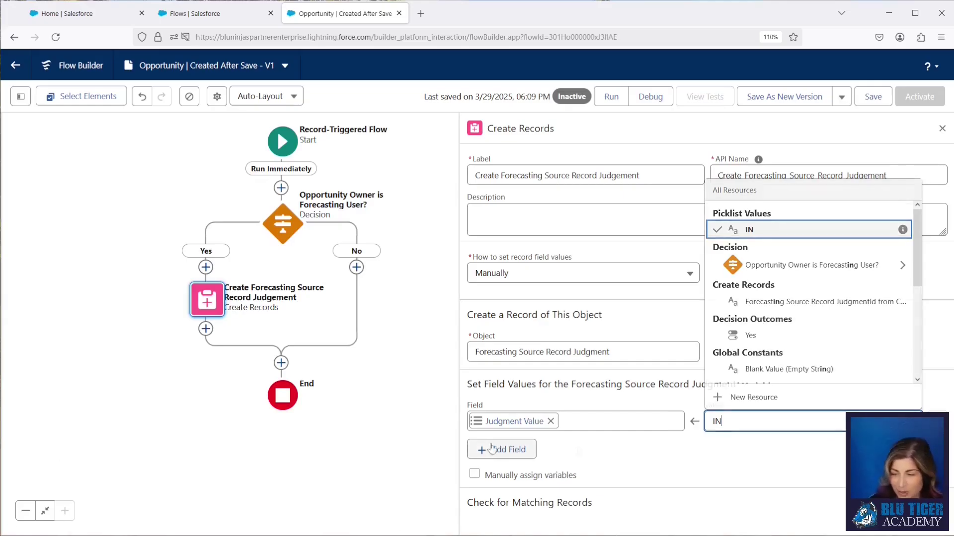
{"action": "left_click", "coordinate": [512, 449]}
{"action": "left_click", "coordinate": [511, 454]}
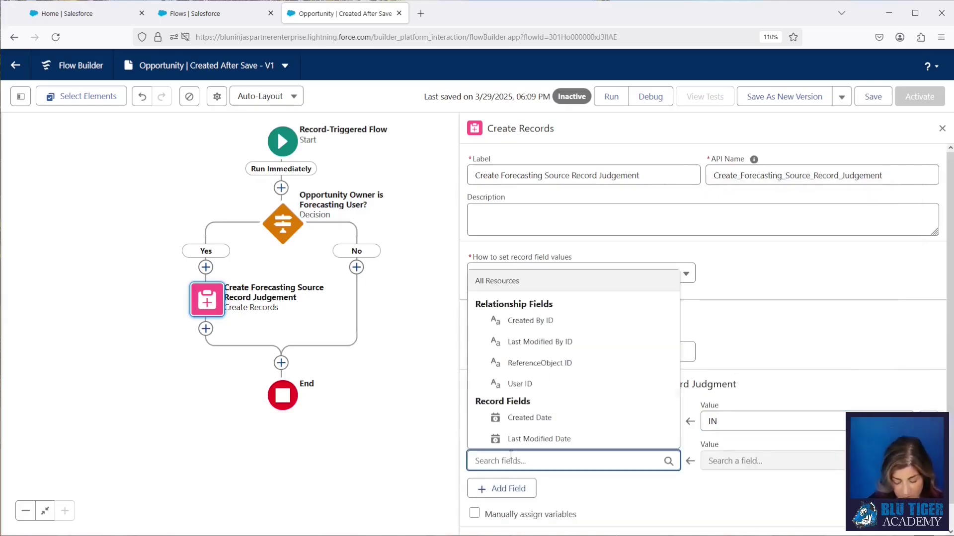
{"action": "type", "text": "user"}
{"action": "left_click", "coordinate": [517, 438]}
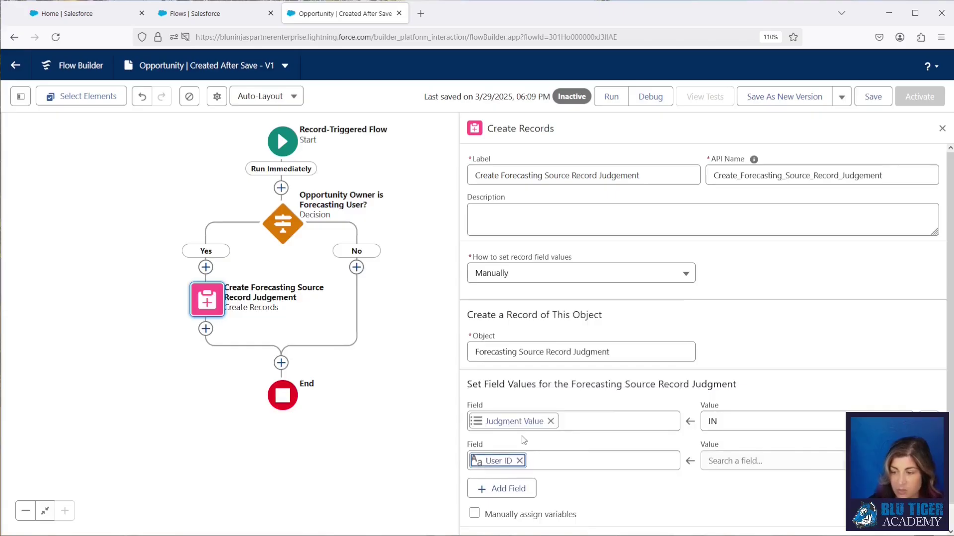
{"action": "left_click", "coordinate": [770, 461]}
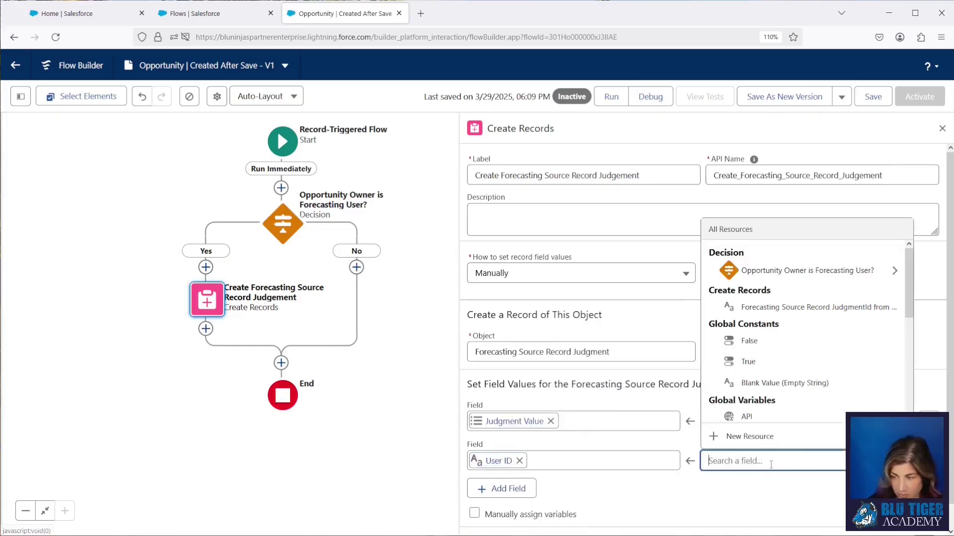
{"action": "type", "text": "tr"}
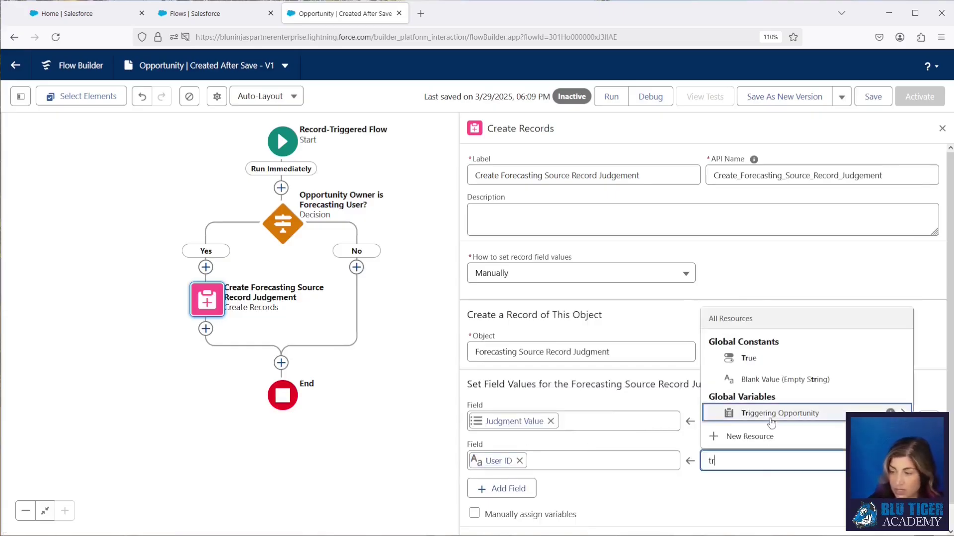
{"action": "left_click", "coordinate": [774, 413]}
{"action": "type", "text": "owner"}
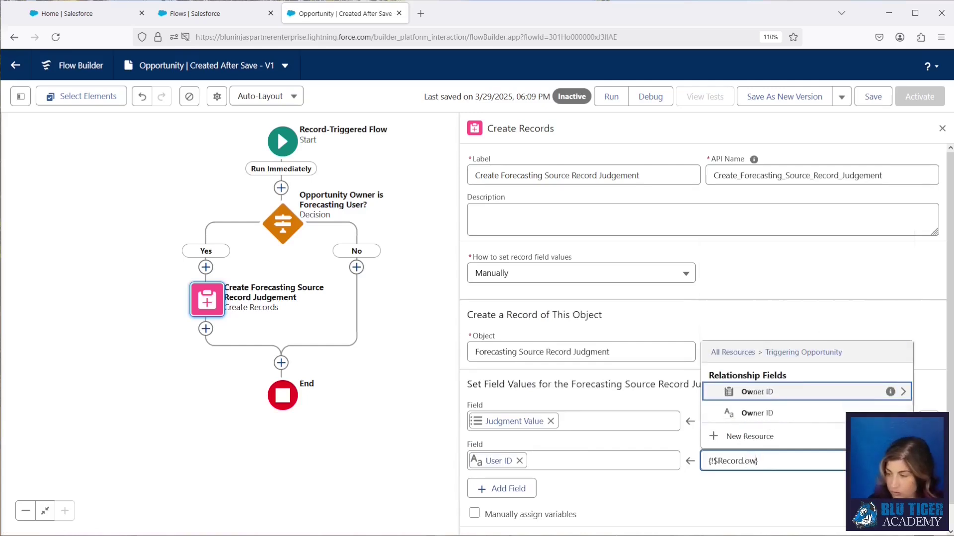
{"action": "left_click", "coordinate": [762, 390]}
{"action": "type", "text": "manager"}
{"action": "left_click", "coordinate": [757, 366]}
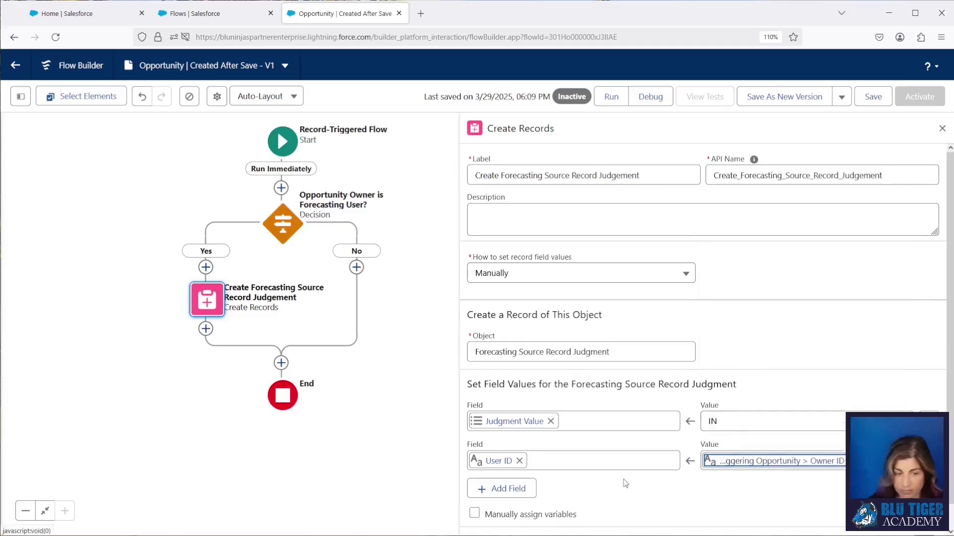
- Add a ReferenceObject ID field set to the triggering opportunity's {!$Record.Id}
{"action": "left_click", "coordinate": [526, 489]}
{"action": "scroll", "coordinate": [563, 493], "scroll_direction": "down", "scroll_amount": 2}
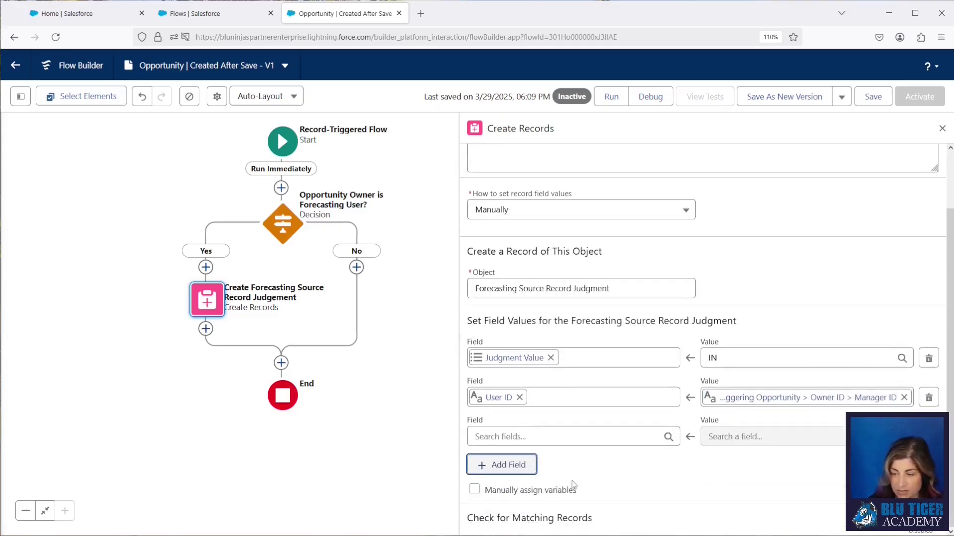
{"action": "left_click", "coordinate": [508, 436]}
{"action": "type", "text": "re"}
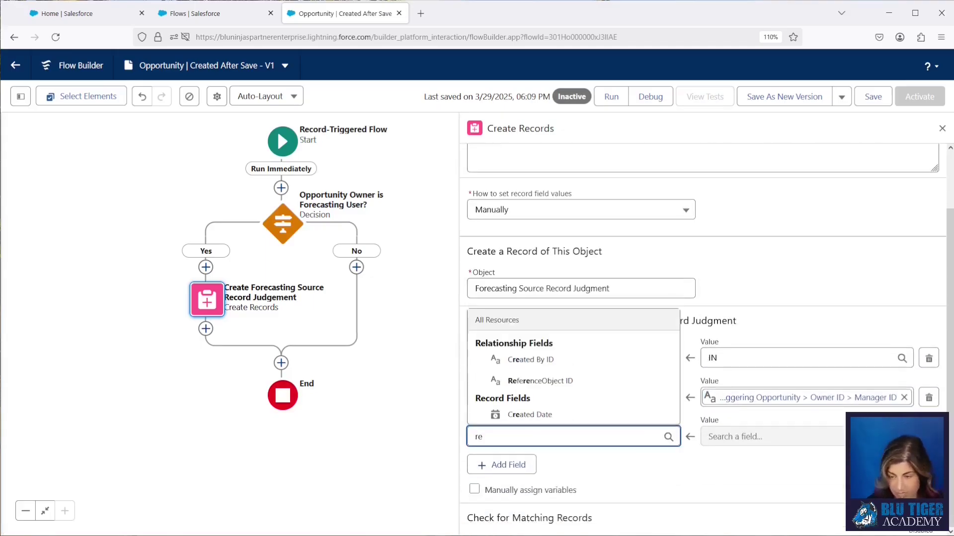
{"action": "left_click", "coordinate": [574, 385]}
{"action": "type", "text": "i"}
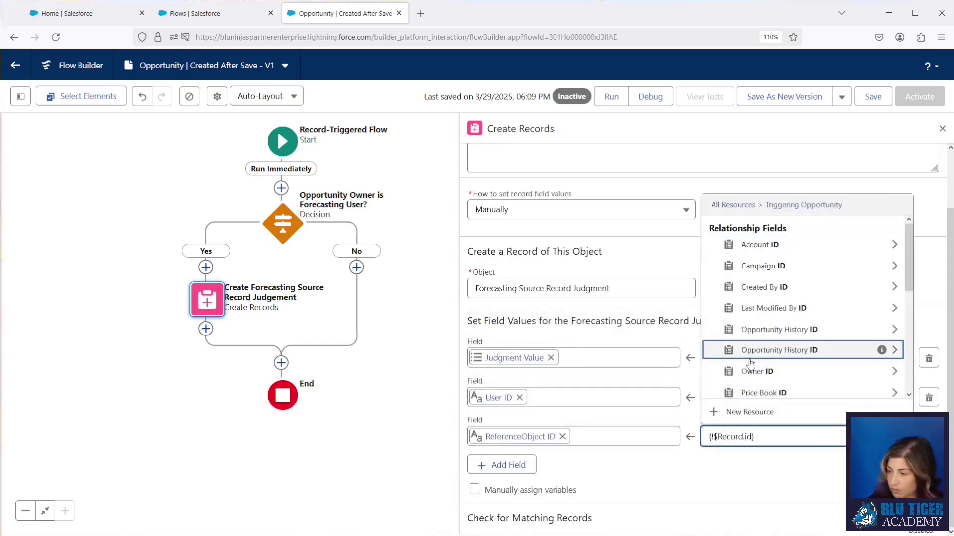
{"action": "type", "text": "d"}
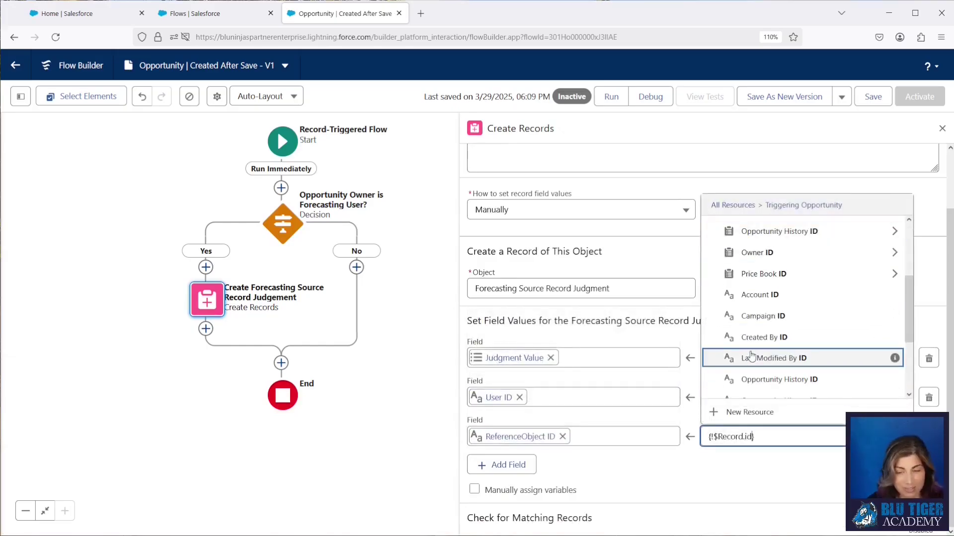
{"action": "scroll", "coordinate": [751, 357], "scroll_direction": "down", "scroll_amount": 3}
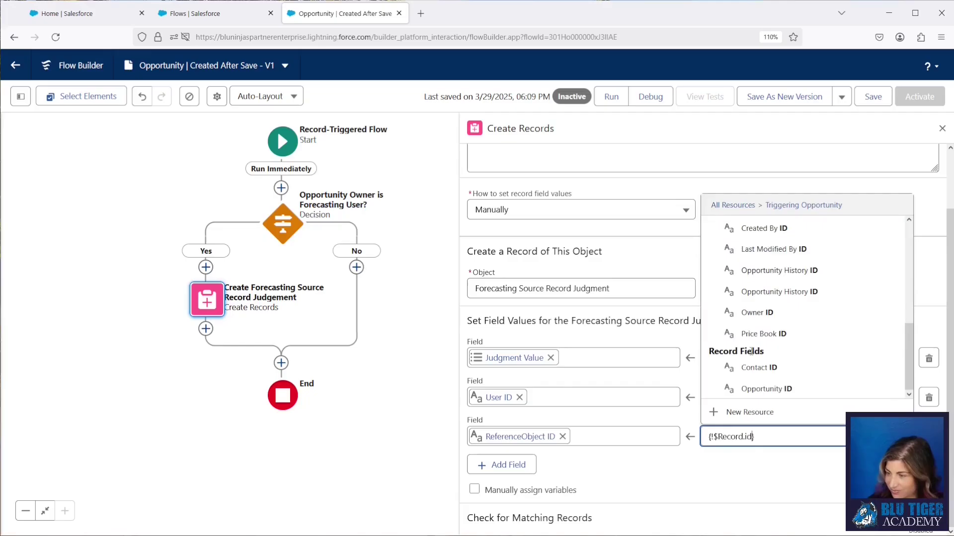
{"action": "left_click", "coordinate": [753, 388]}
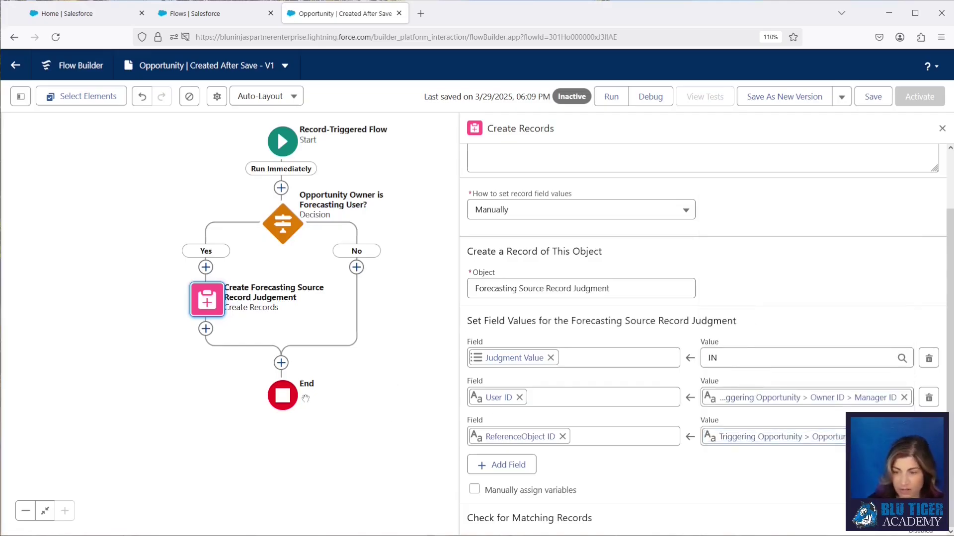
- Add a fault path to the Create Records step ending in a Custom Error element
{"action": "left_click", "coordinate": [206, 302]}
{"action": "left_click", "coordinate": [190, 356]}
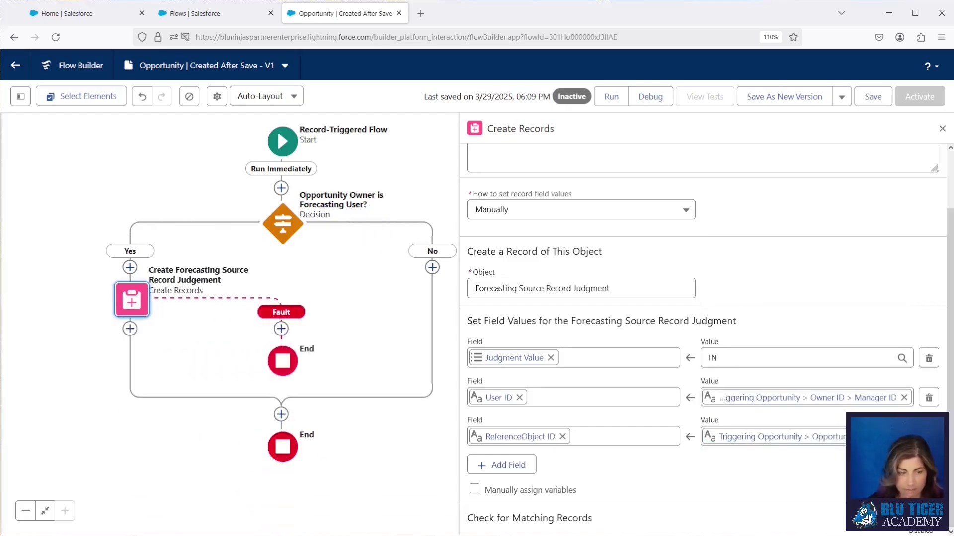
{"action": "left_click", "coordinate": [282, 328]}
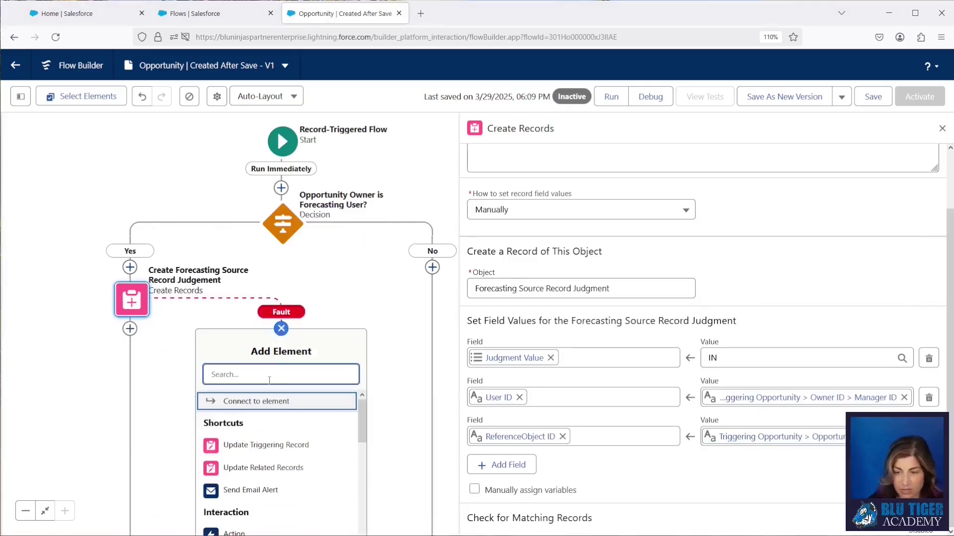
{"action": "type", "text": "om"}
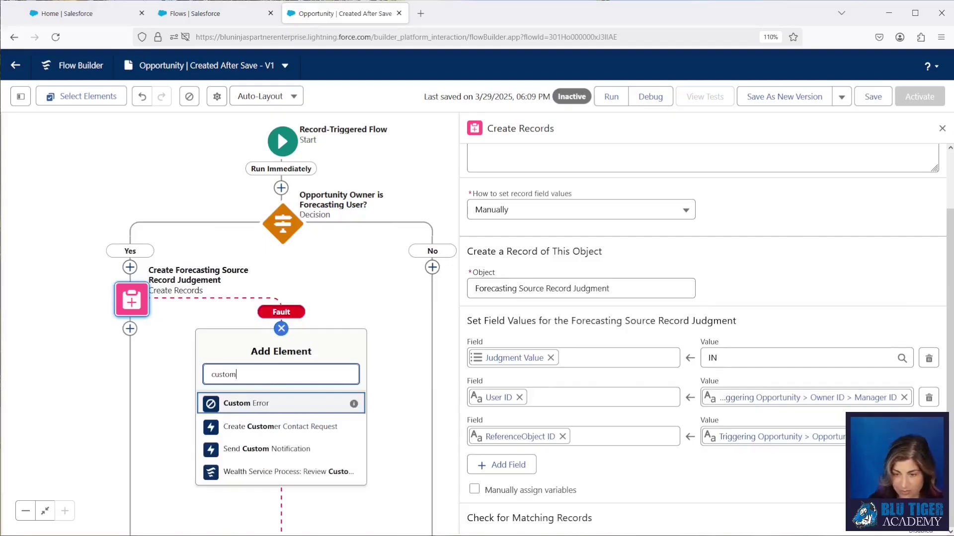
{"action": "left_click", "coordinate": [278, 403]}
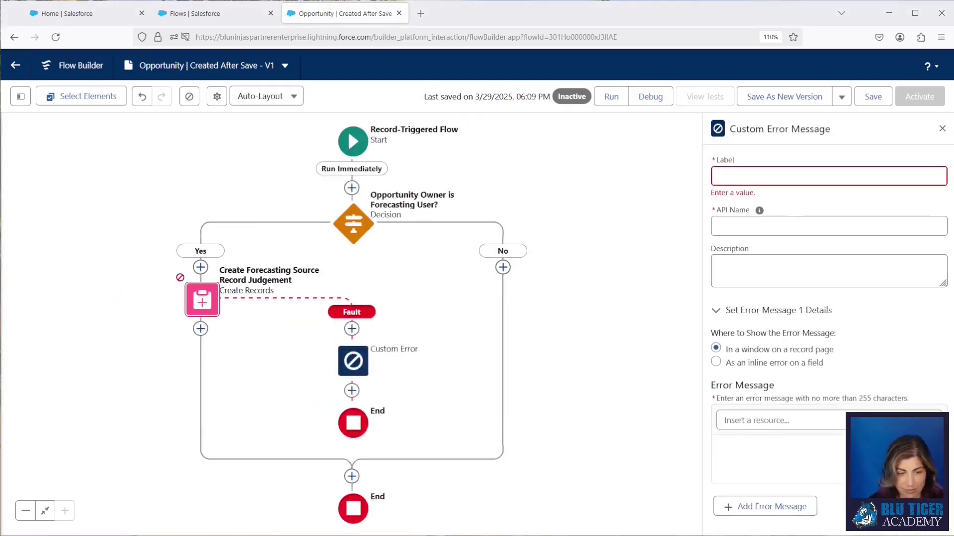
- Label the Custom Error 'All Errors' and fill in its processing-issue message
{"action": "left_click", "coordinate": [775, 175]}
{"action": "type", "text": "All Errors"}
{"action": "key", "text": "Tab"}
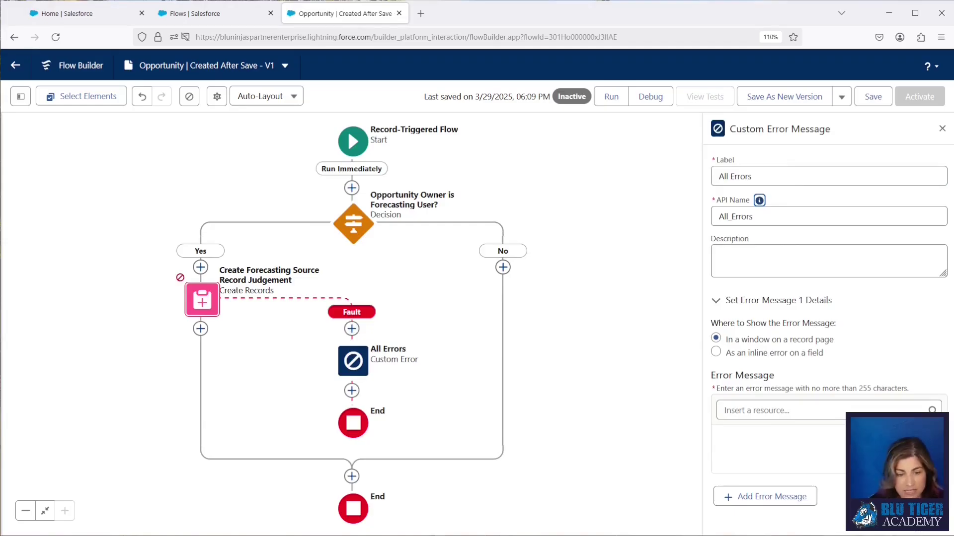
{"action": "left_click", "coordinate": [743, 462]}
{"action": "key", "text": "ctrl+v"}
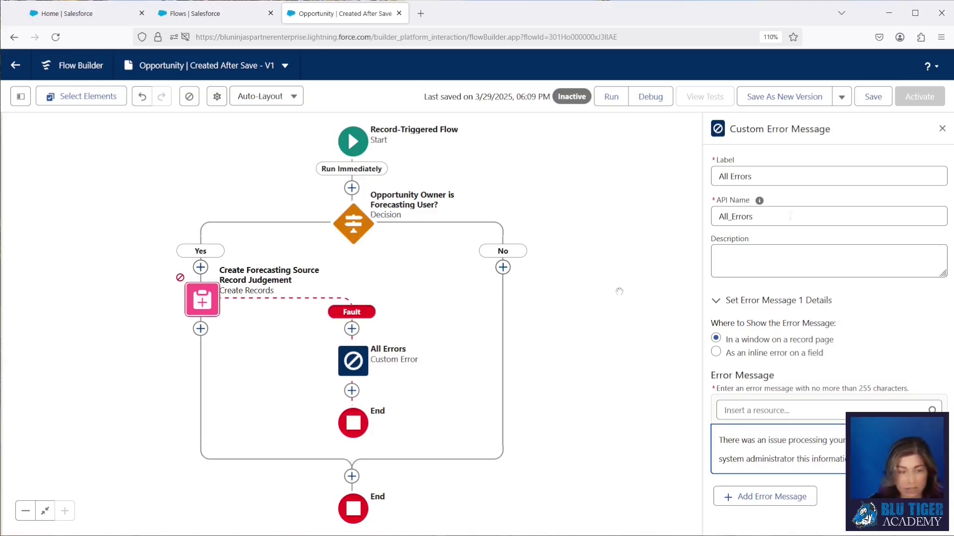
- Save, attempt activation, and fix the error flagged on the Create Records step
{"action": "left_click", "coordinate": [873, 97]}
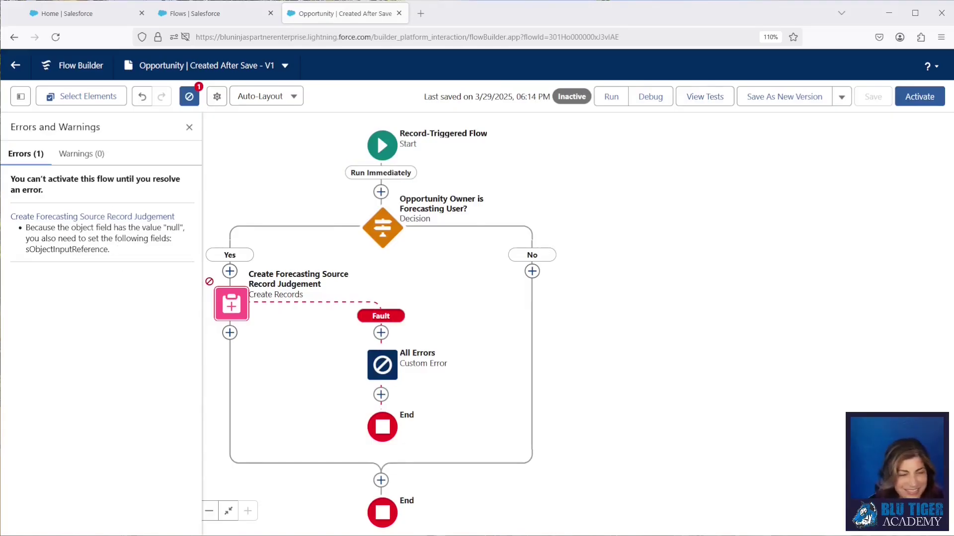
{"action": "left_click", "coordinate": [919, 96]}
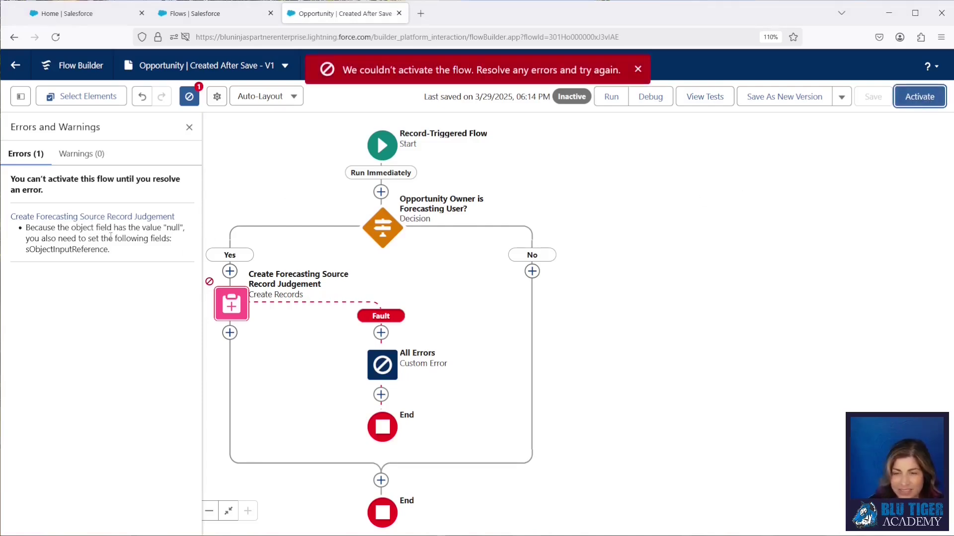
{"action": "left_click", "coordinate": [103, 222]}
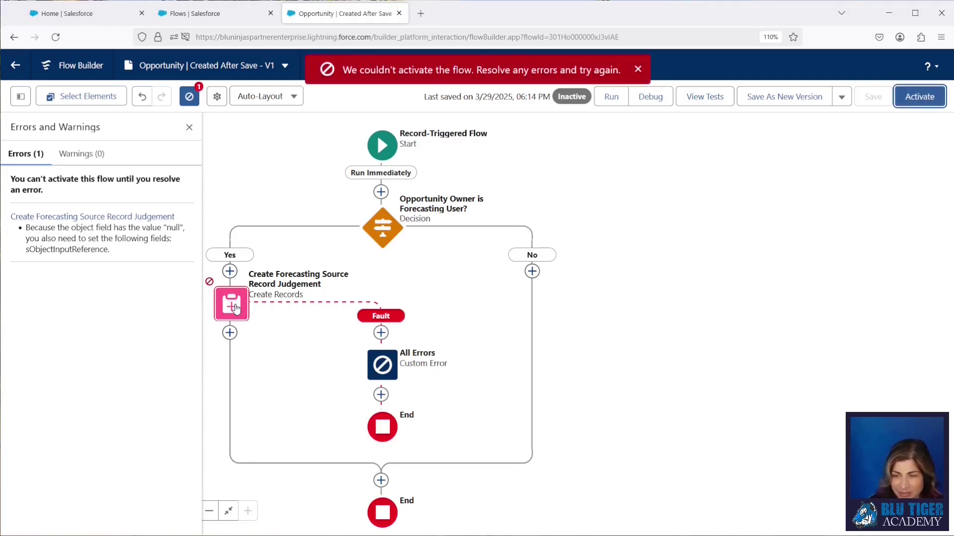
{"action": "left_click", "coordinate": [248, 447]}
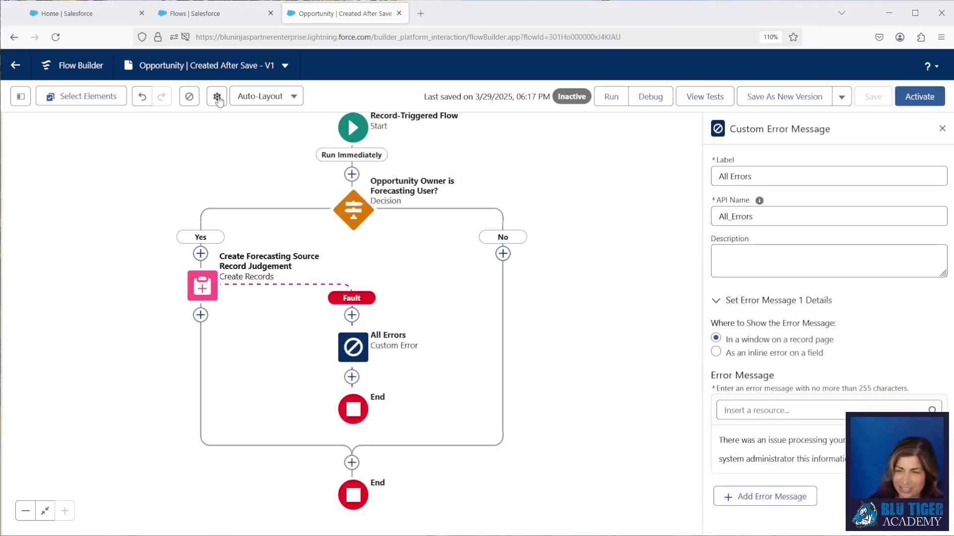
{"action": "left_click", "coordinate": [164, 65]}
- Review the advanced version settings, cancel, then activate 'Opportunity | Created After Save'
{"action": "left_click", "coordinate": [290, 340]}
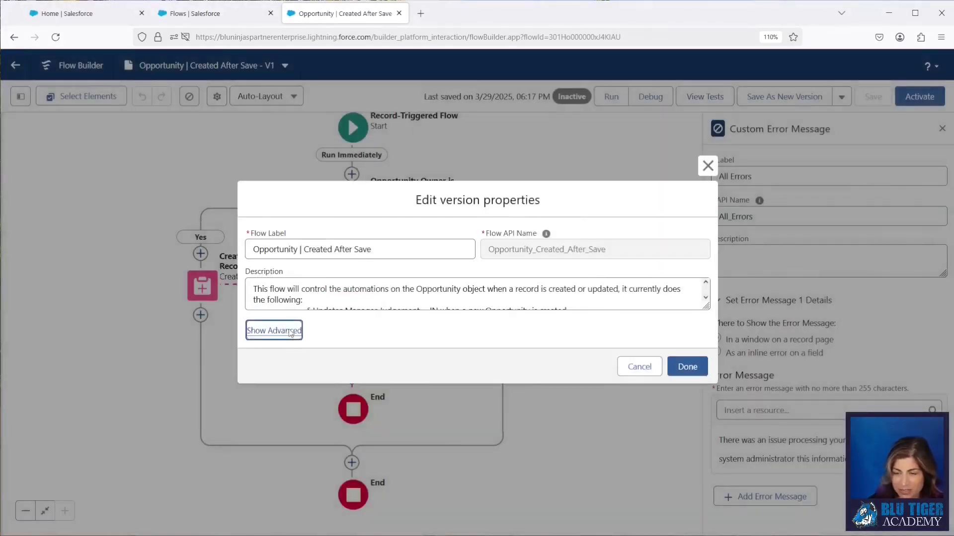
{"action": "scroll", "coordinate": [367, 347], "scroll_direction": "down", "scroll_amount": 3}
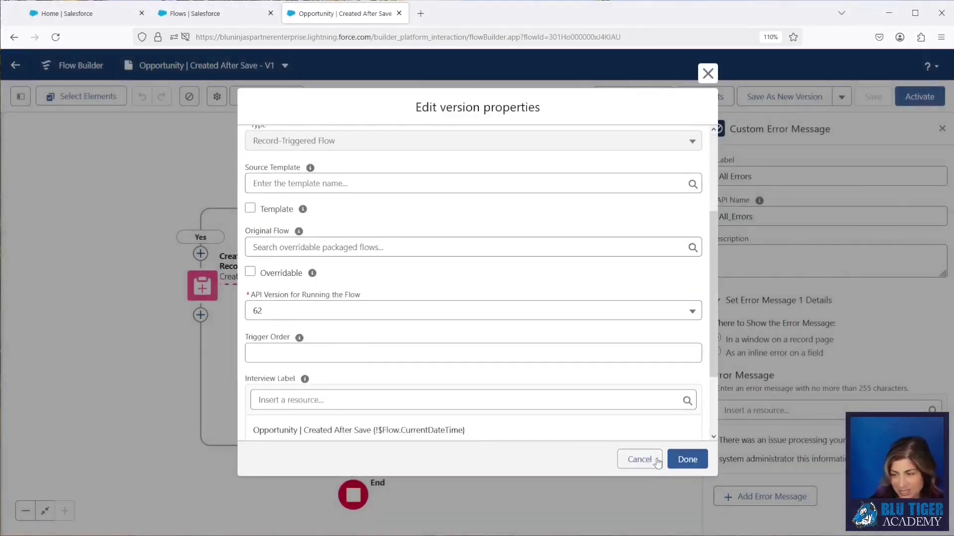
{"action": "left_click", "coordinate": [639, 459]}
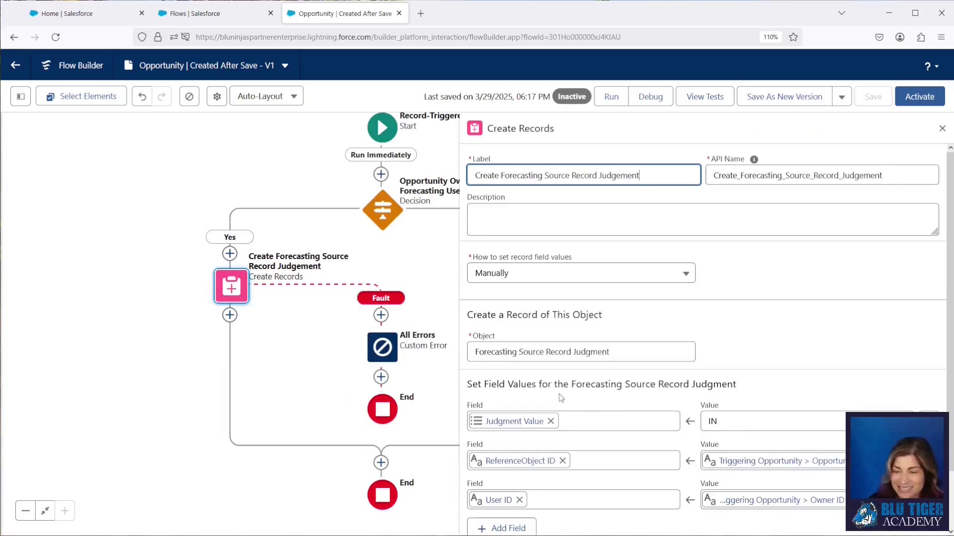
{"action": "left_click_drag", "start_coordinate": [307, 379], "coordinate": [193, 394]}
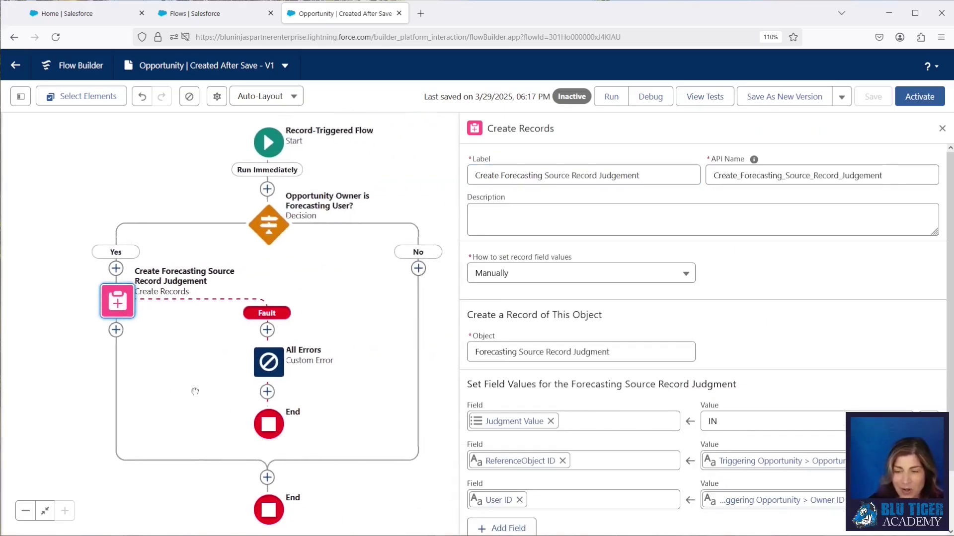
{"action": "left_click", "coordinate": [918, 98]}
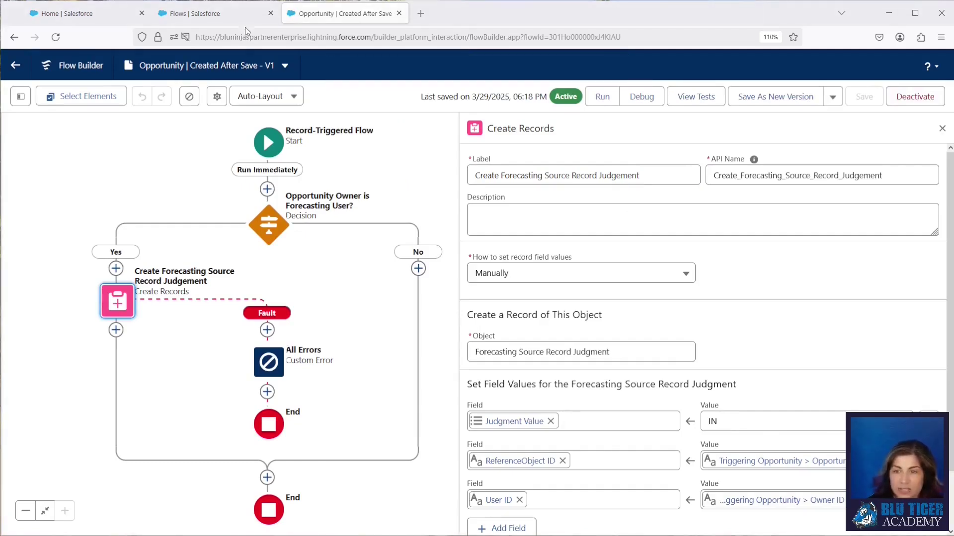
- Search Setup for the sales rep and open their user detail page
{"action": "left_click", "coordinate": [183, 17]}
{"action": "left_click", "coordinate": [346, 66]}
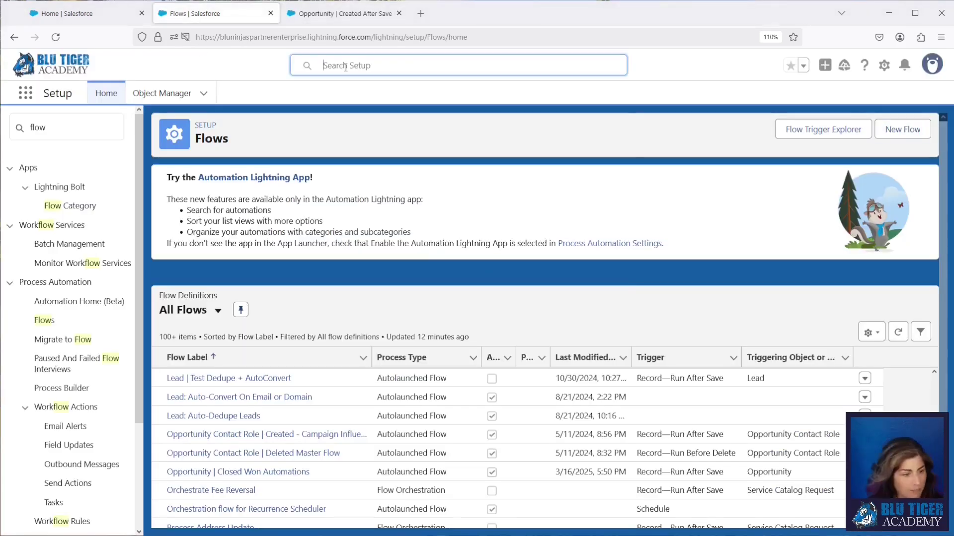
{"action": "type", "text": "mina"}
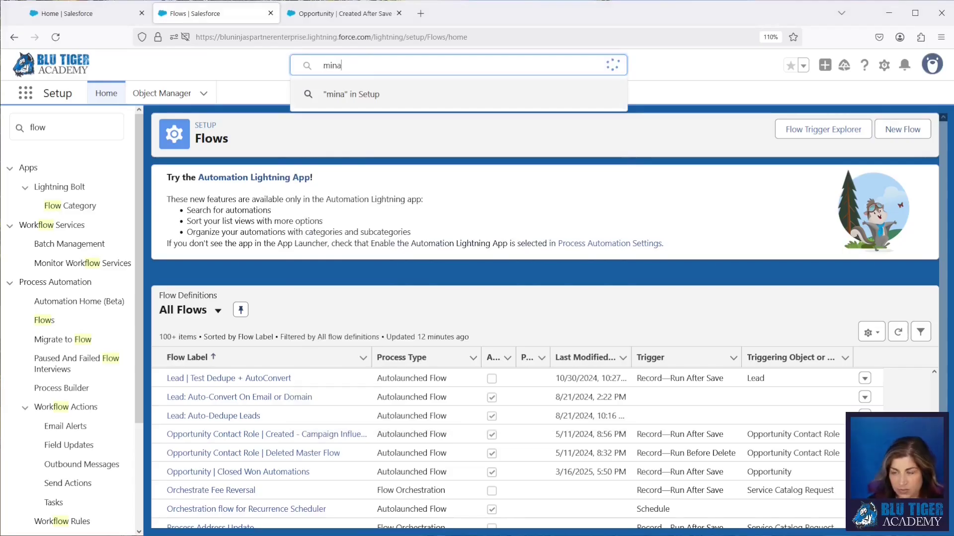
{"action": "left_click", "coordinate": [348, 130]}
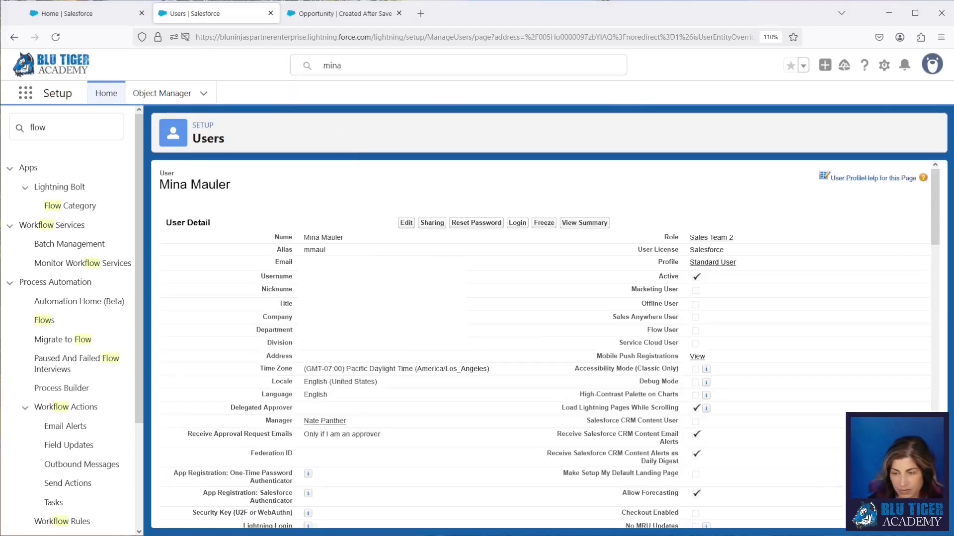
- Check the rep's Manager field, then log in as that sales user
{"action": "scroll", "coordinate": [378, 299], "scroll_direction": "down", "scroll_amount": 3}
{"action": "scroll", "coordinate": [378, 298], "scroll_direction": "down", "scroll_amount": 3}
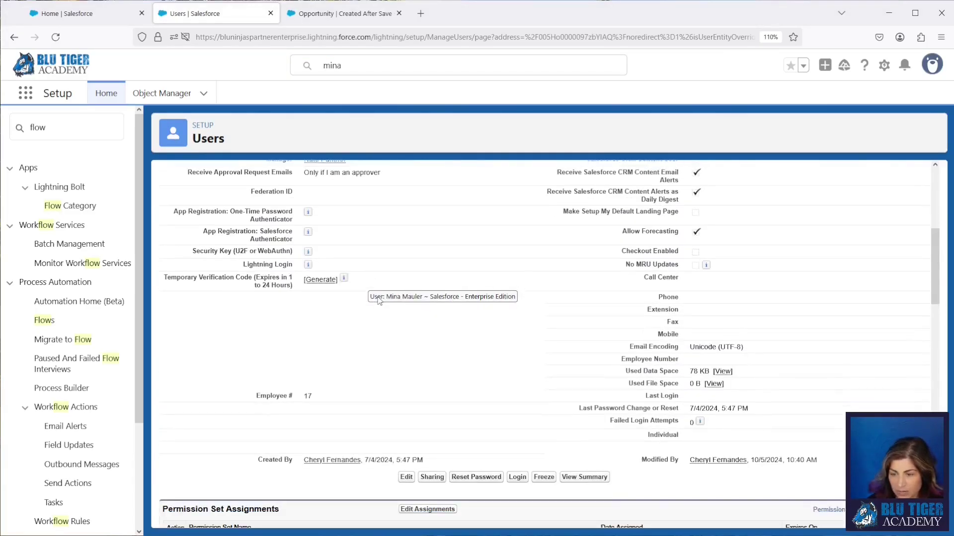
{"action": "scroll", "coordinate": [379, 300], "scroll_direction": "up", "scroll_amount": 2}
{"action": "left_click_drag", "start_coordinate": [367, 227], "coordinate": [254, 228]}
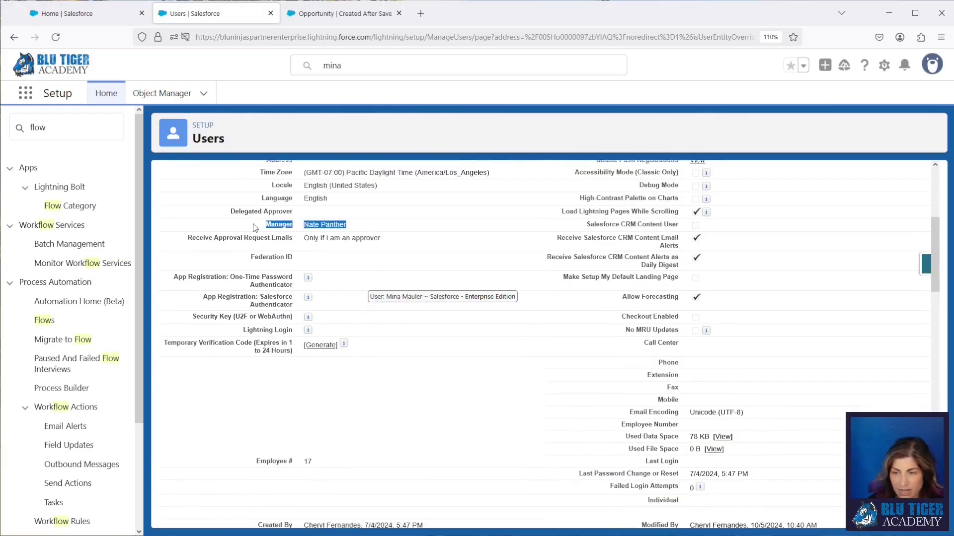
{"action": "left_click", "coordinate": [367, 273]}
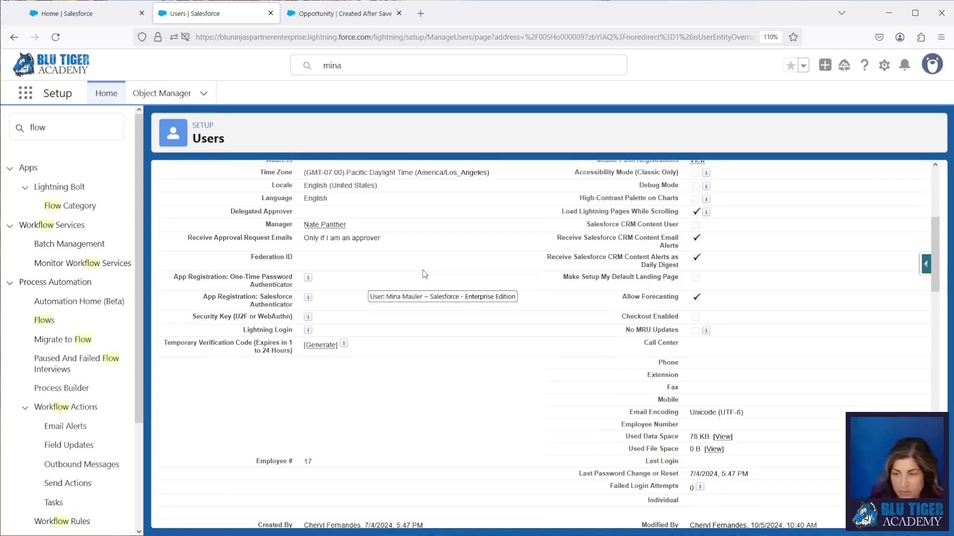
{"action": "scroll", "coordinate": [424, 274], "scroll_direction": "up", "scroll_amount": 5}
{"action": "left_click", "coordinate": [521, 243]}
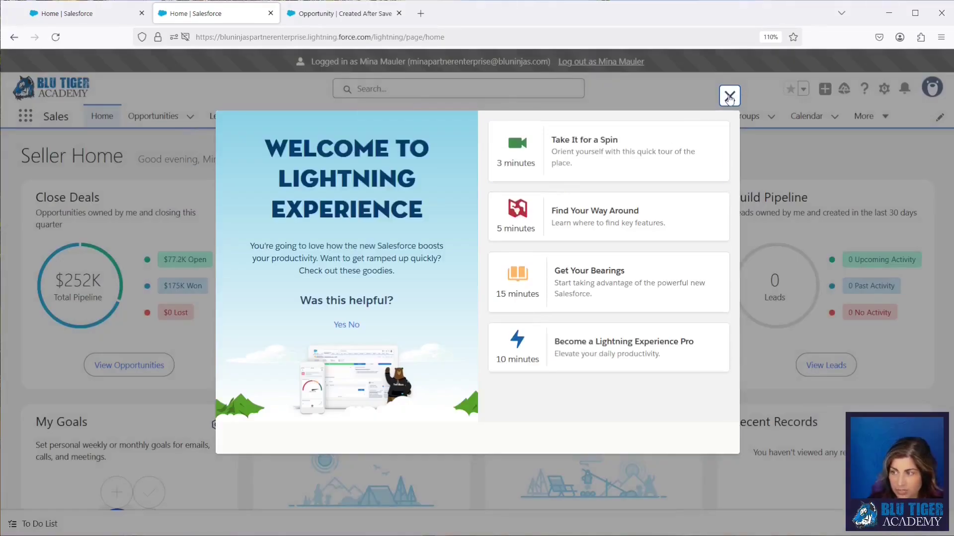
- Start a new opportunity named 'Test Manager Judgement' for account Tiger Insurance Company
{"action": "left_click", "coordinate": [729, 97]}
{"action": "left_click", "coordinate": [190, 116]}
{"action": "left_click", "coordinate": [187, 140]}
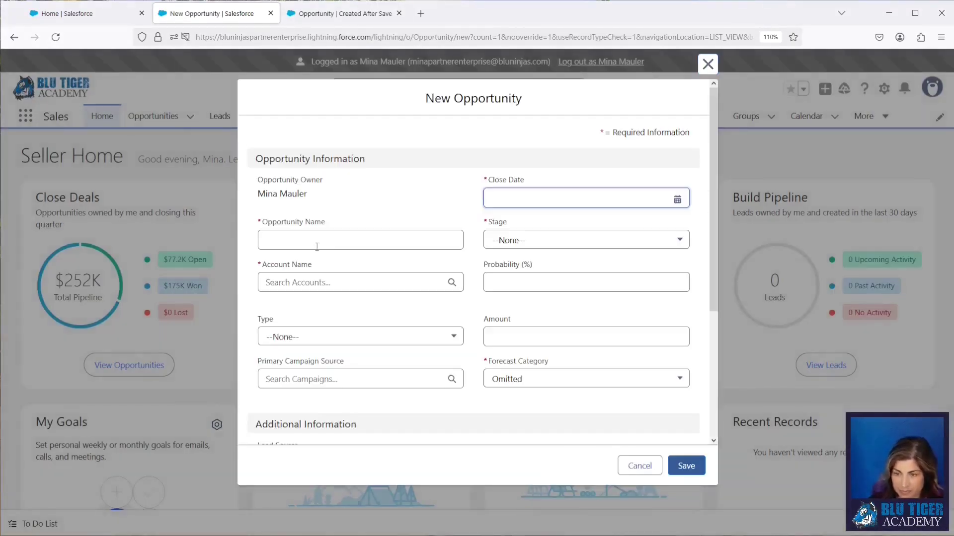
{"action": "left_click", "coordinate": [317, 246]}
{"action": "type", "text": "Test Manager Judgement"}
{"action": "left_click", "coordinate": [318, 283]}
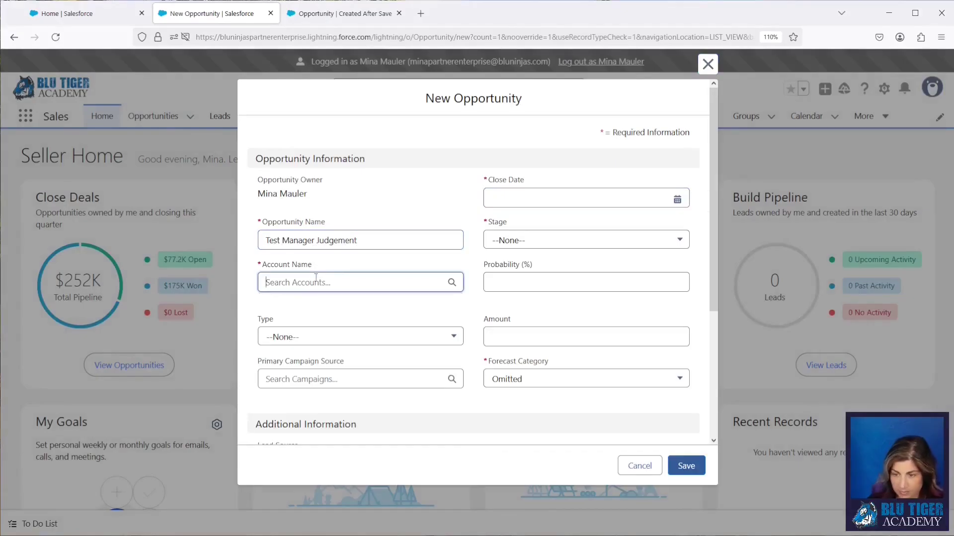
{"action": "type", "text": "tiger"}
{"action": "left_click", "coordinate": [318, 332]}
- Set close date 3/31/2025, stage Prospecting and amount 25,000,000, then save the opportunity
{"action": "left_click", "coordinate": [572, 197]}
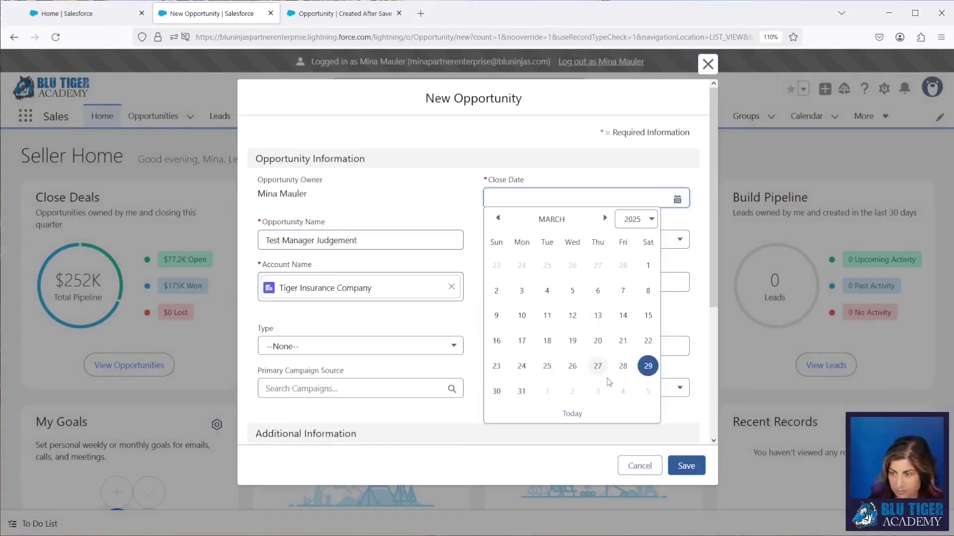
{"action": "left_click", "coordinate": [521, 392]}
{"action": "left_click", "coordinate": [586, 240]}
{"action": "left_click", "coordinate": [516, 279]}
{"action": "left_click", "coordinate": [516, 345]}
{"action": "type", "text": "25000000"}
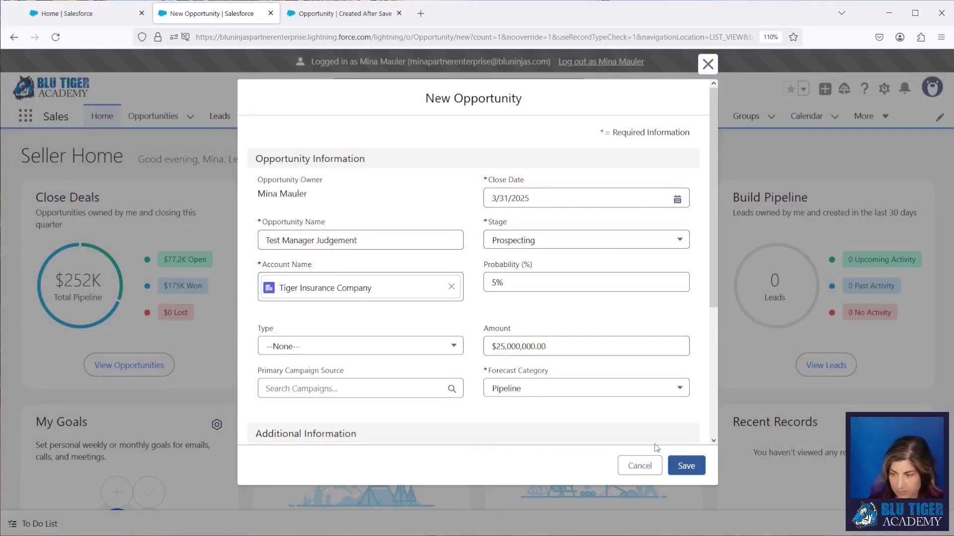
{"action": "left_click", "coordinate": [685, 466]}
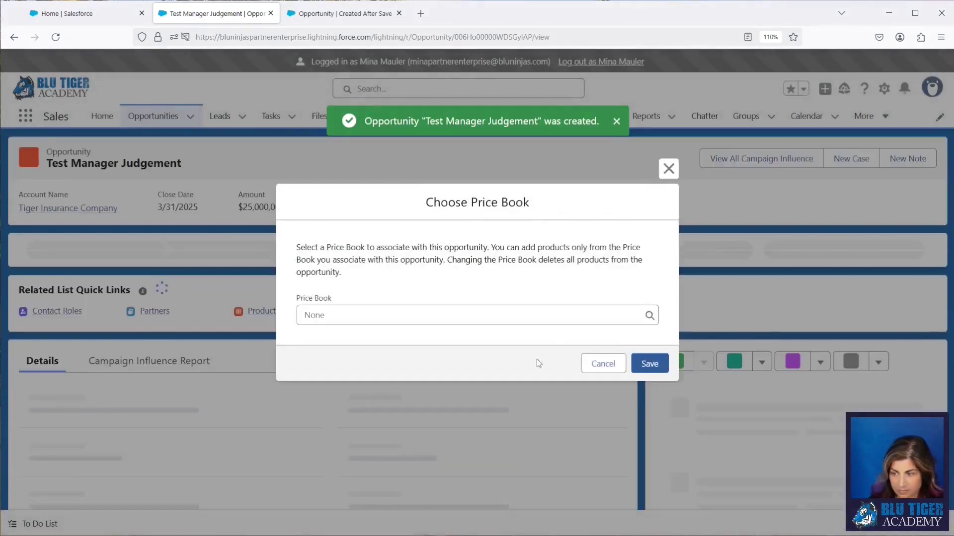
- Cancel the price book prompt on the new opportunity
{"action": "left_click", "coordinate": [603, 364]}
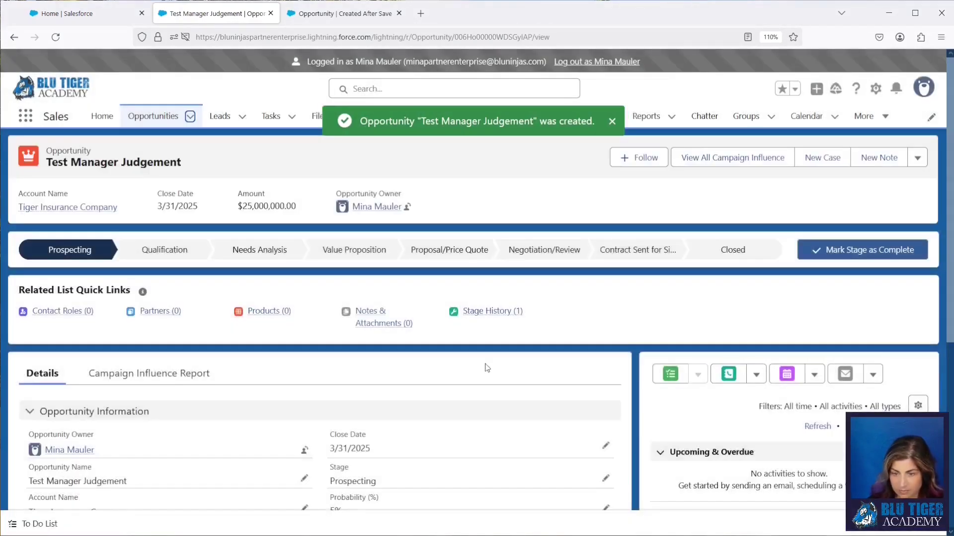
{"action": "scroll", "coordinate": [207, 377], "scroll_direction": "down", "scroll_amount": 3}
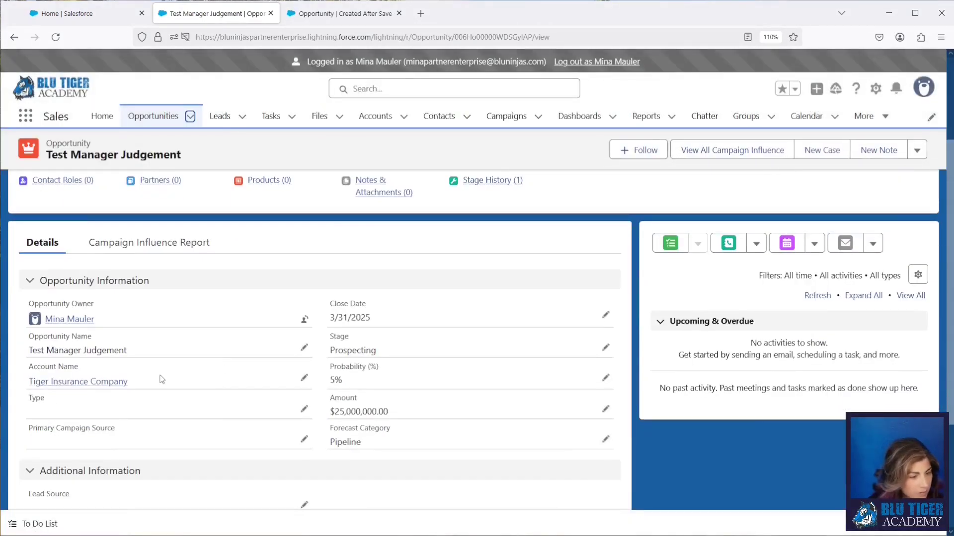
{"action": "scroll", "coordinate": [212, 363], "scroll_direction": "up", "scroll_amount": 3}
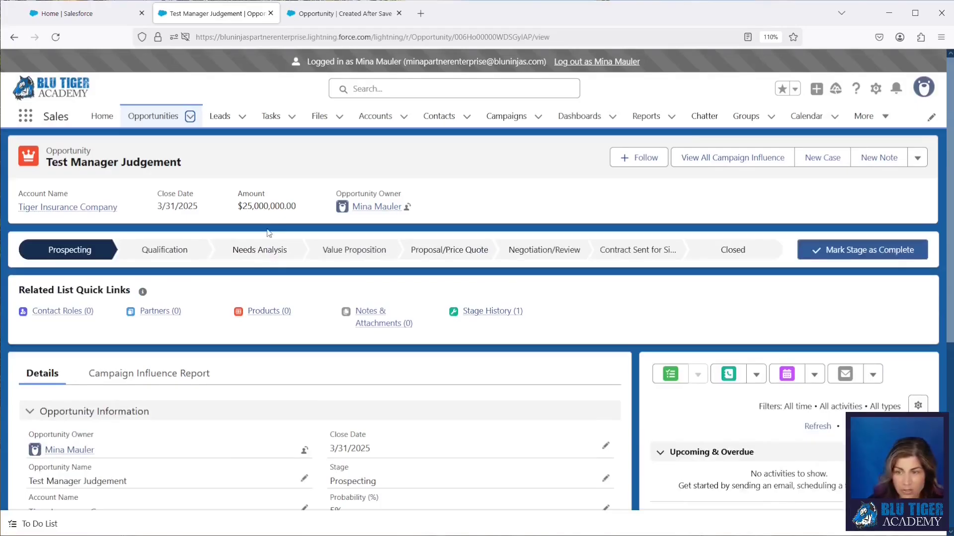
- Open Forecasts via App Launcher search 'forec' and search for the manager's forecast
{"action": "left_click", "coordinate": [865, 117]}
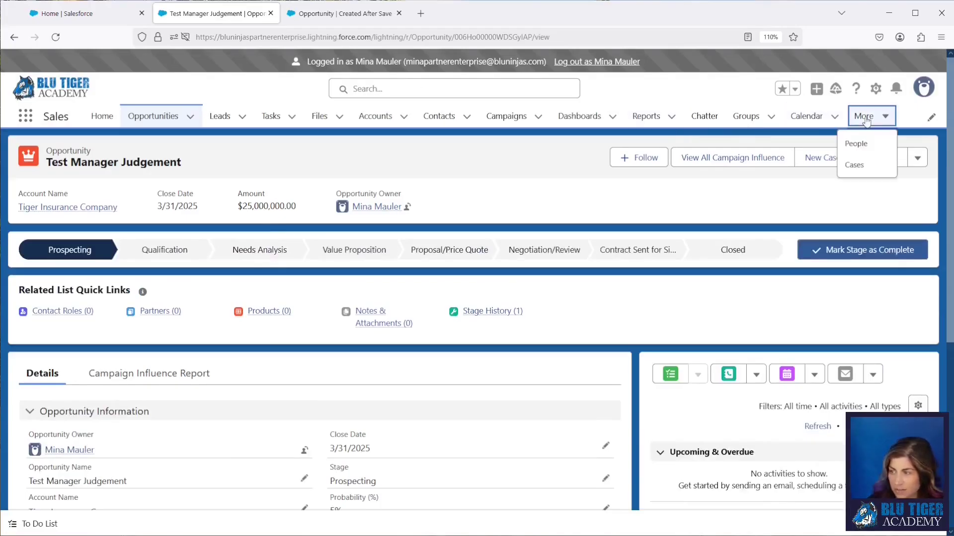
{"action": "left_click", "coordinate": [25, 116]}
{"action": "type", "text": "forec"}
{"action": "left_click", "coordinate": [38, 249]}
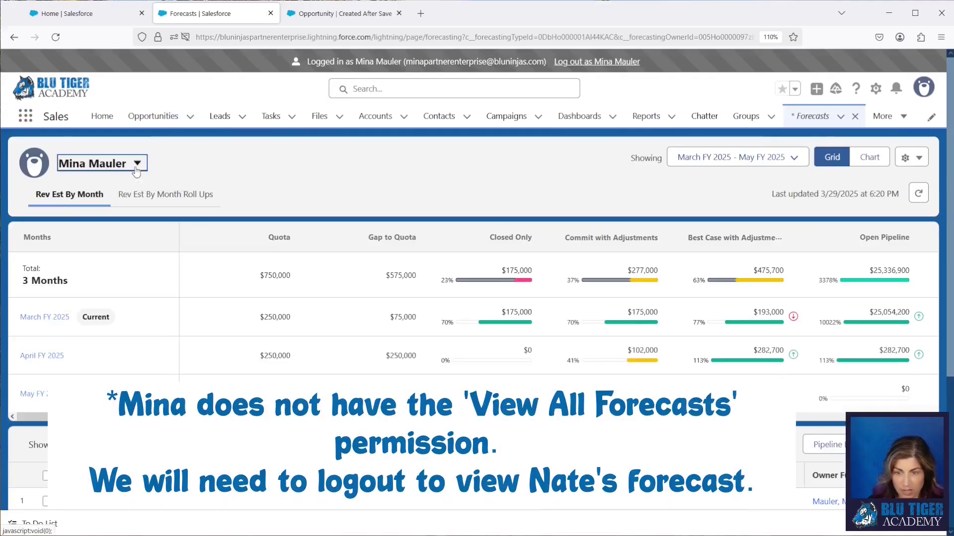
{"action": "left_click", "coordinate": [136, 164]}
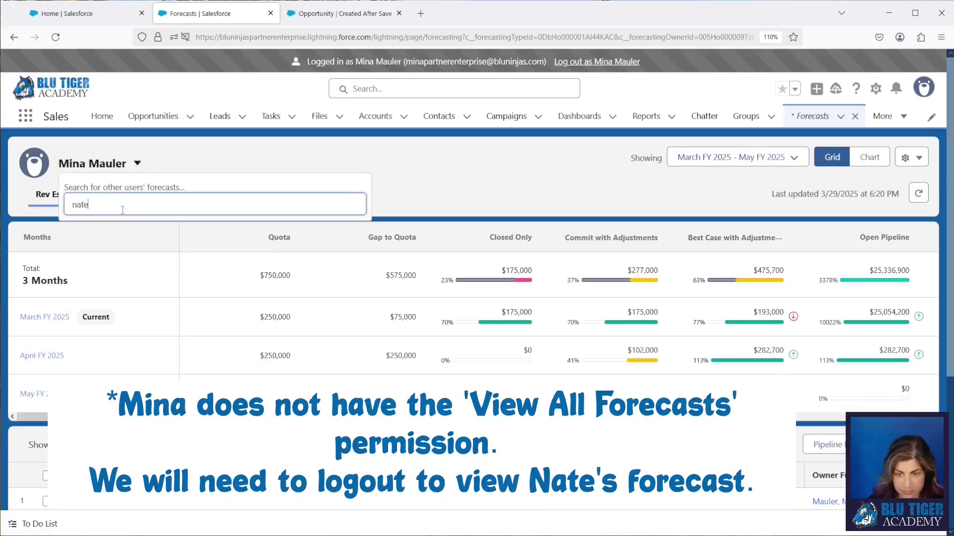
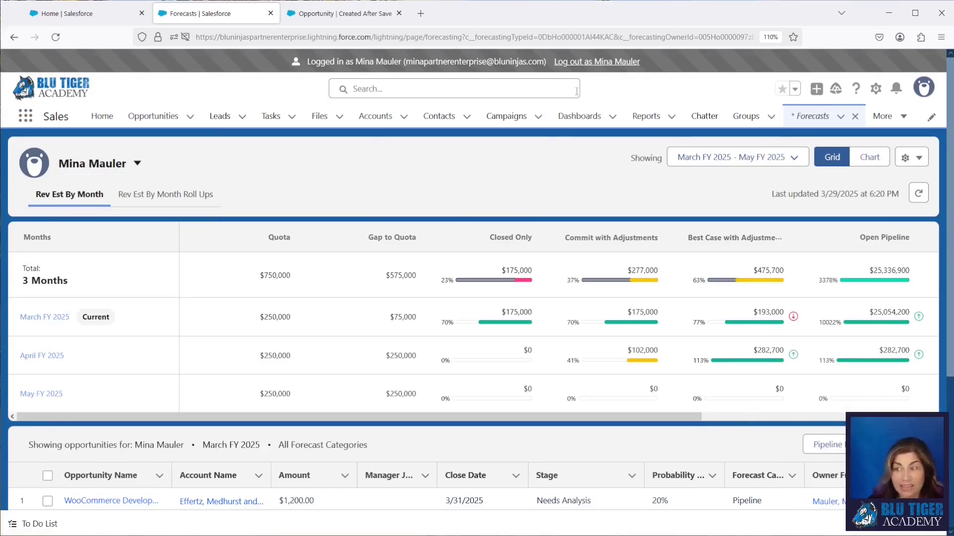
- Log out of the rep's session, reopen Forecasts, and switch to the manager's forecast
{"action": "left_click", "coordinate": [591, 62]}
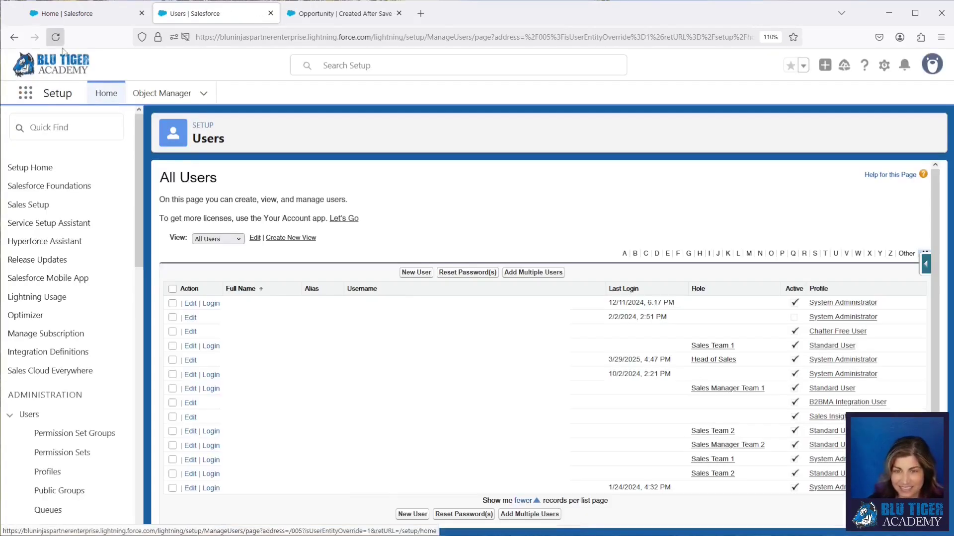
{"action": "left_click", "coordinate": [25, 93]}
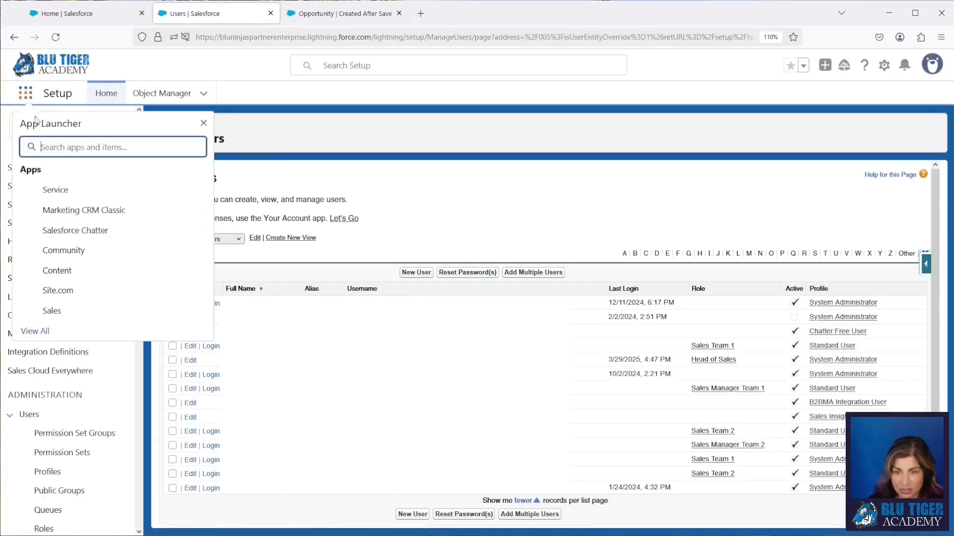
{"action": "type", "text": "forecast"}
{"action": "left_click", "coordinate": [50, 218]}
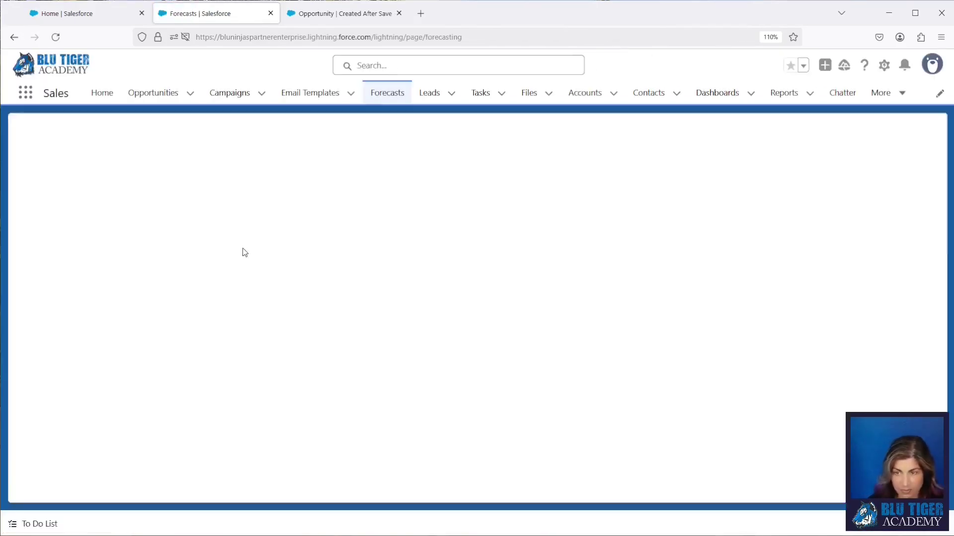
{"action": "left_click", "coordinate": [144, 138]}
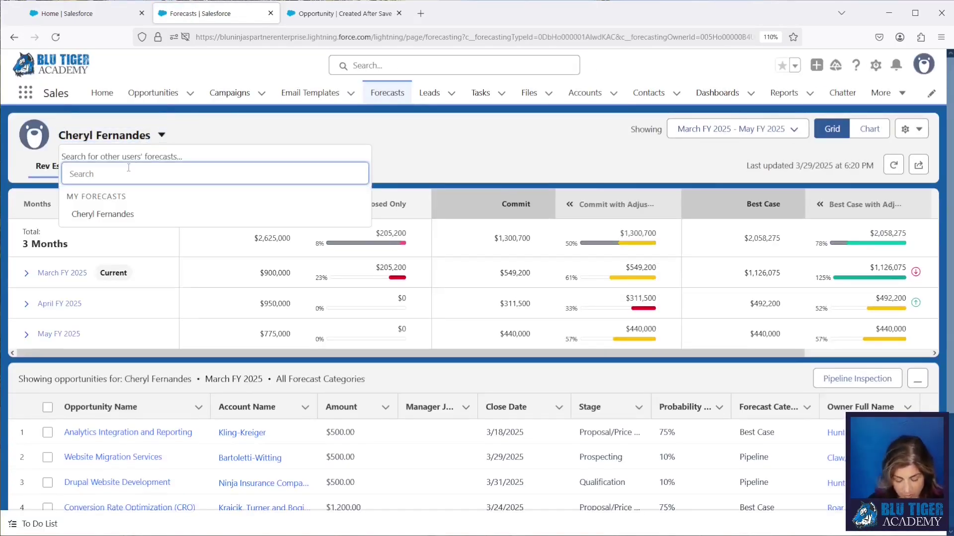
{"action": "type", "text": "nate"}
{"action": "left_click", "coordinate": [112, 196]}
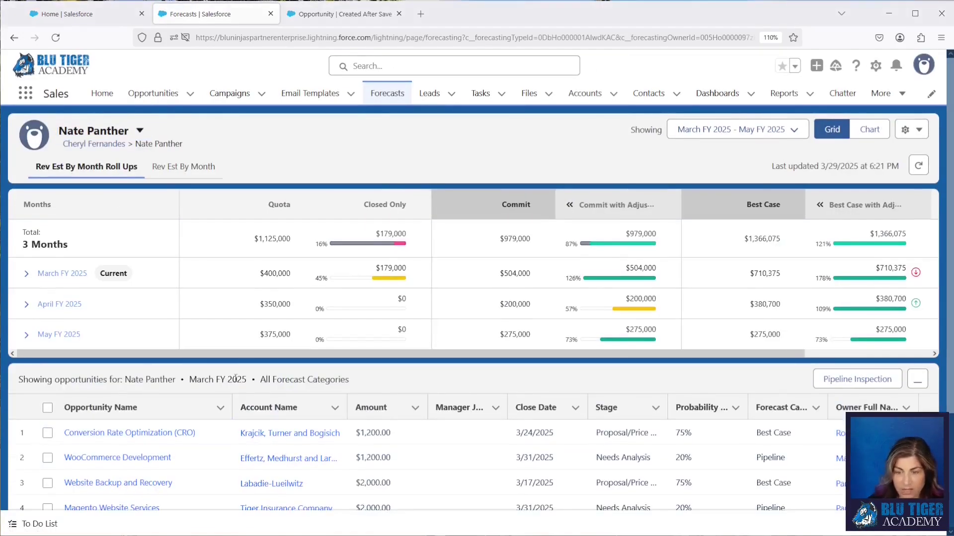
- List the team's Open Pipeline opportunities sorted by Amount, largest first
{"action": "left_click_drag", "start_coordinate": [230, 352], "coordinate": [444, 358]}
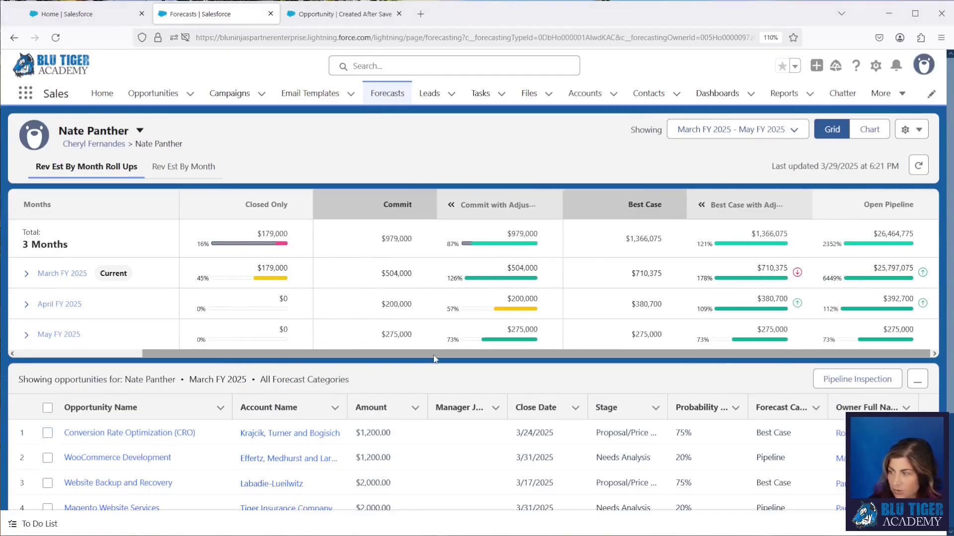
{"action": "left_click", "coordinate": [855, 243]}
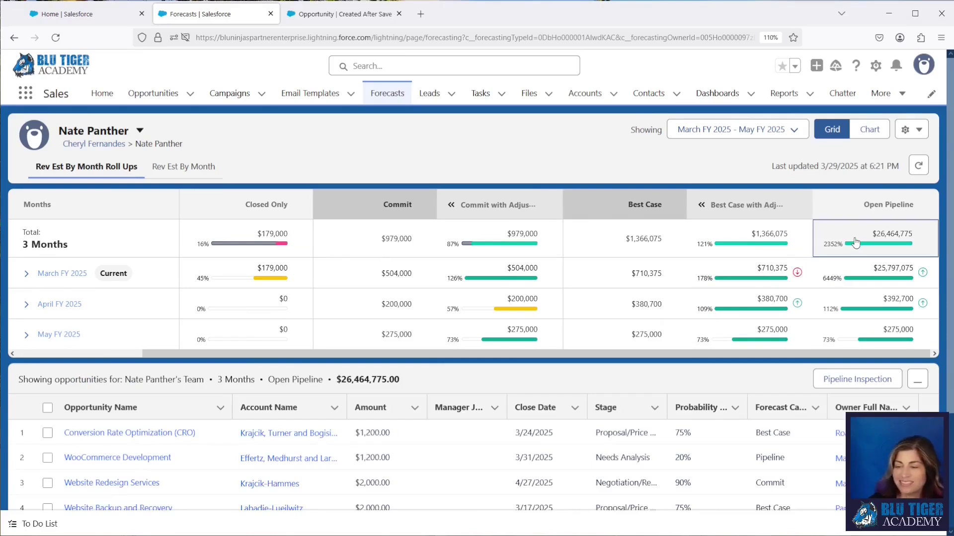
{"action": "left_click", "coordinate": [370, 408]}
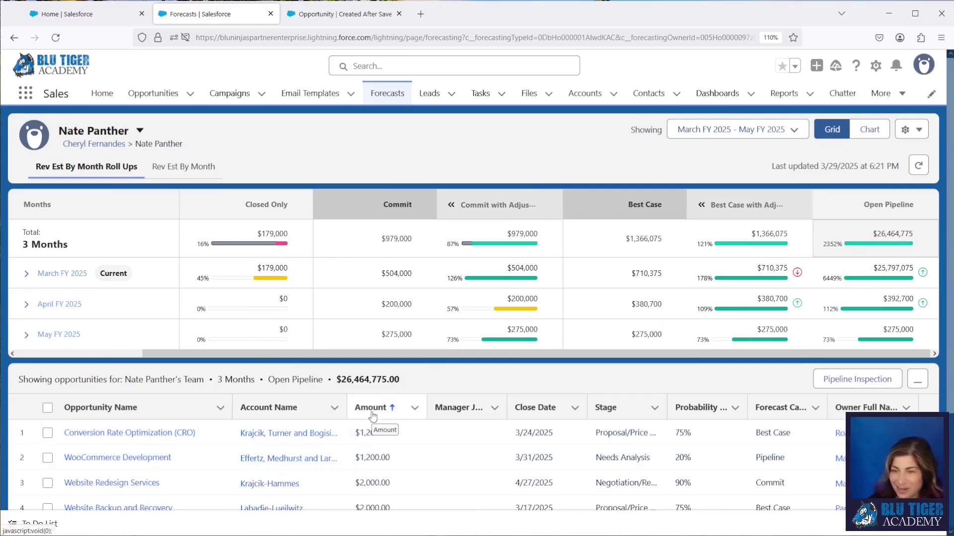
{"action": "left_click", "coordinate": [373, 408]}
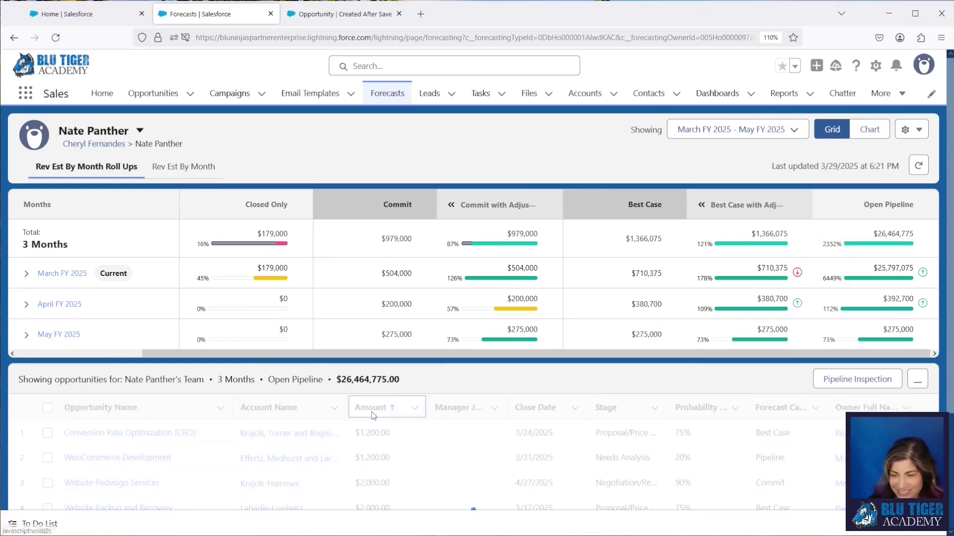